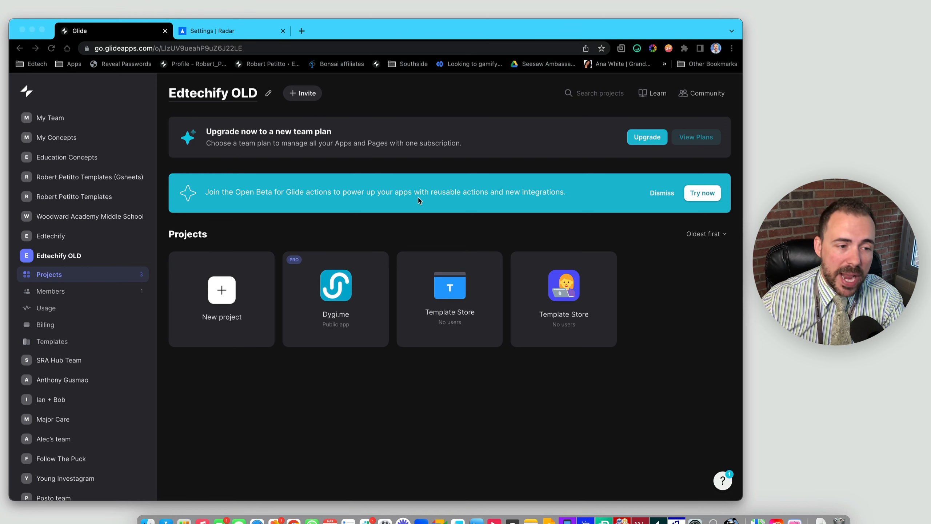
- Open the Integrations Playground app from the Edtechify team's projects
click(81, 237)
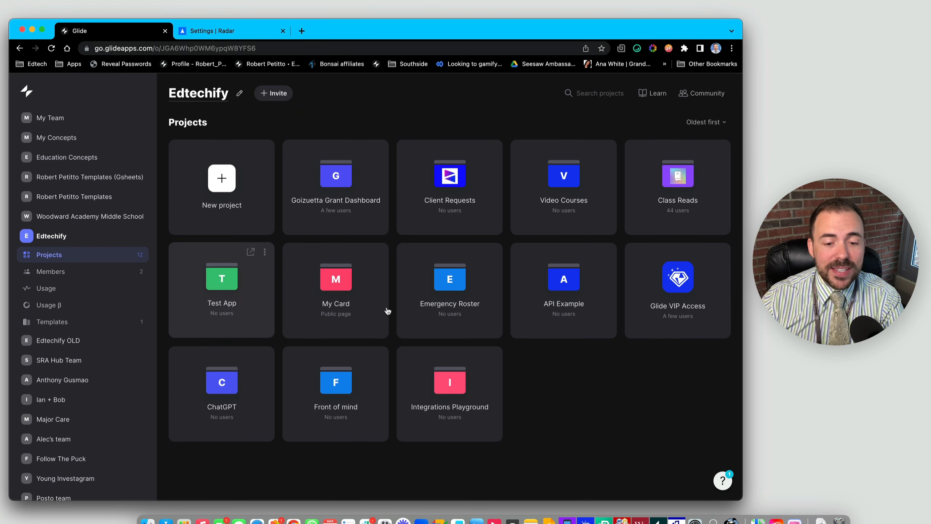
click(450, 382)
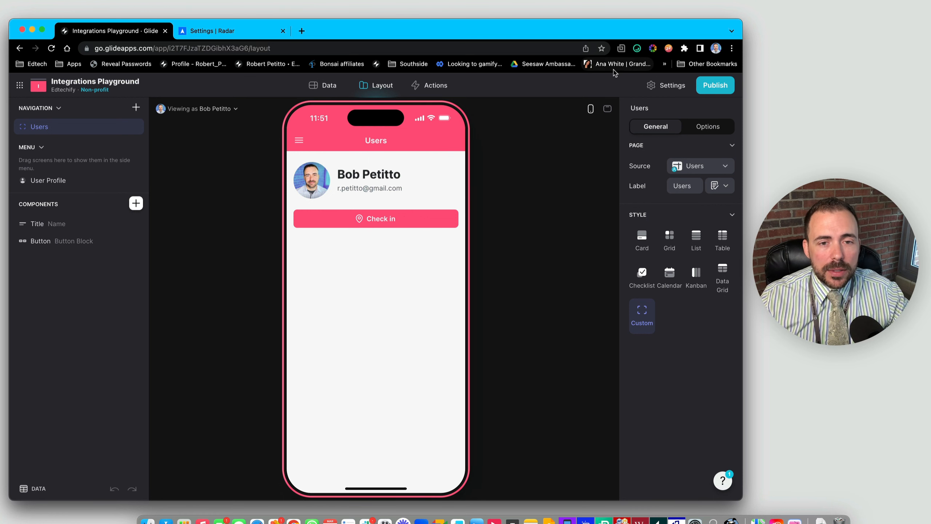
- Inspect the Check in button's form-screen action in Layout, then go to the Actions page
click(435, 88)
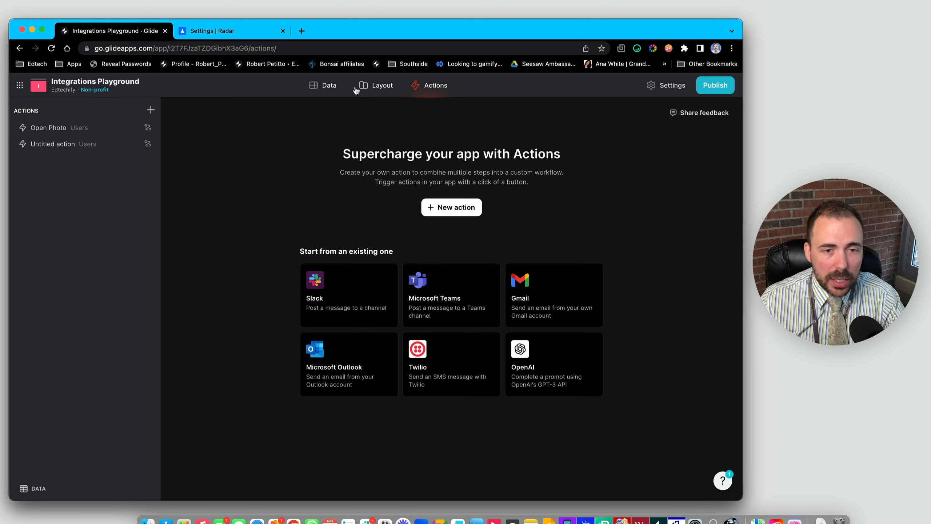
click(392, 87)
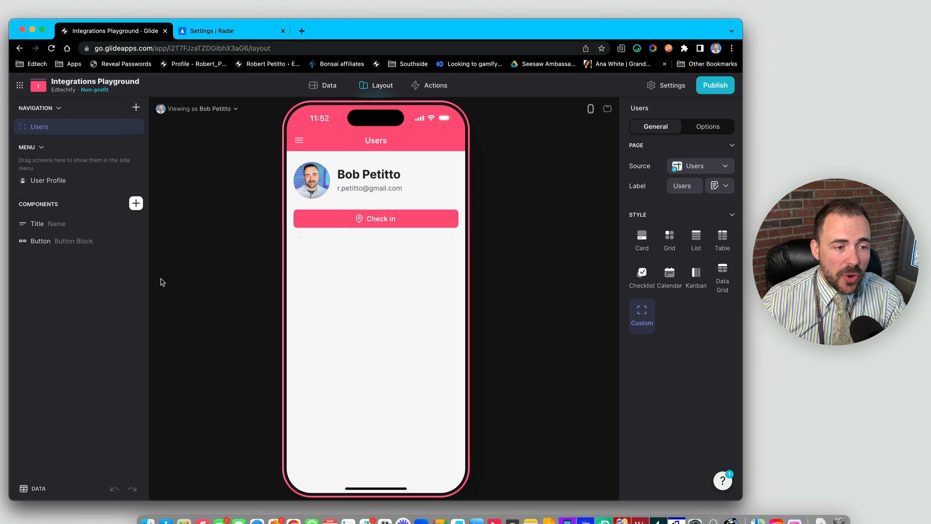
click(59, 246)
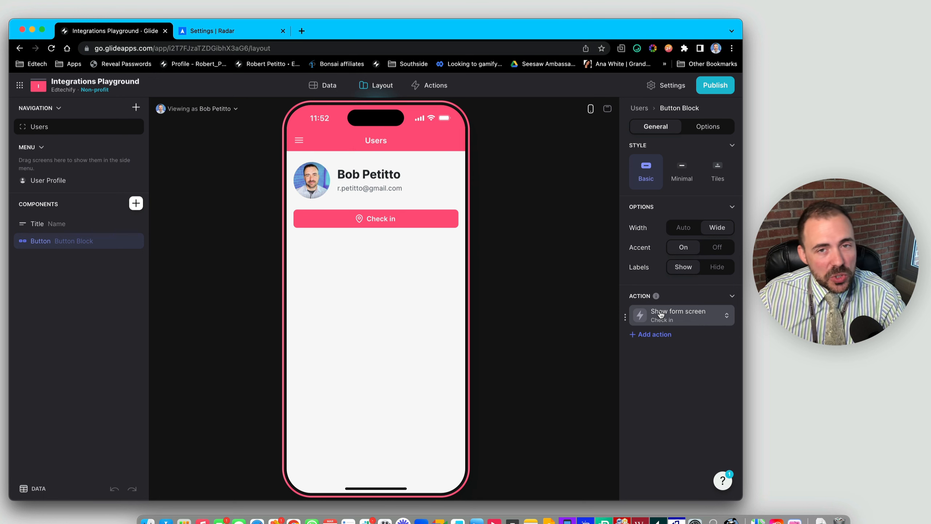
click(429, 86)
- Create a new Users-table action named 'User photo' and review its trigger's data source
click(150, 111)
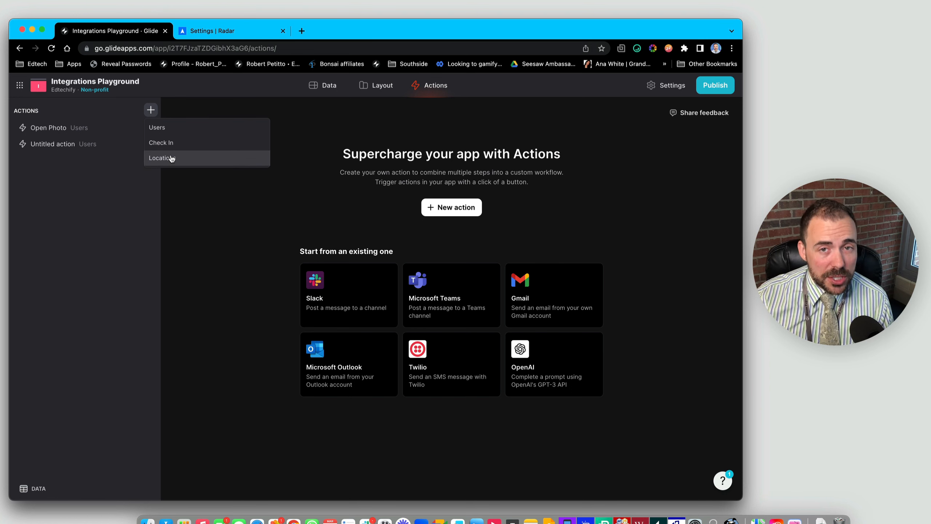
click(159, 131)
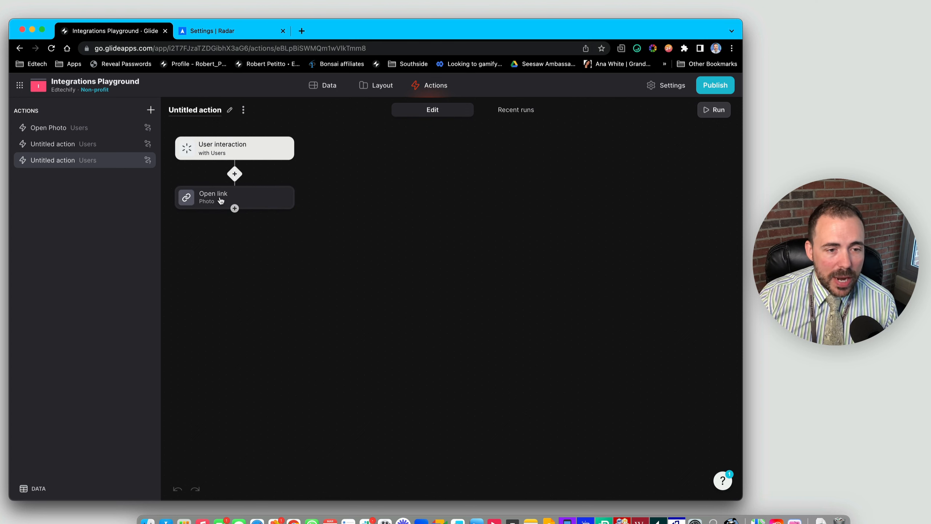
click(199, 111)
triple_click(199, 111)
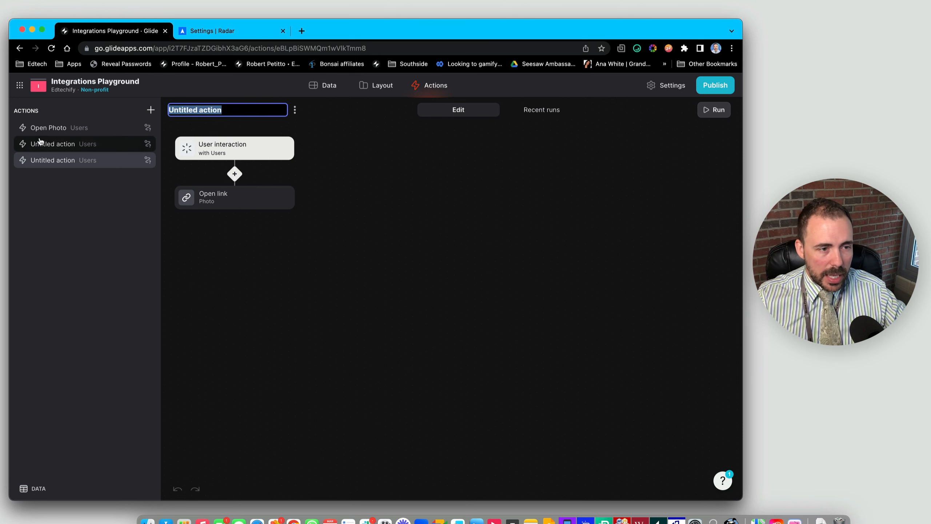
text(User photo)
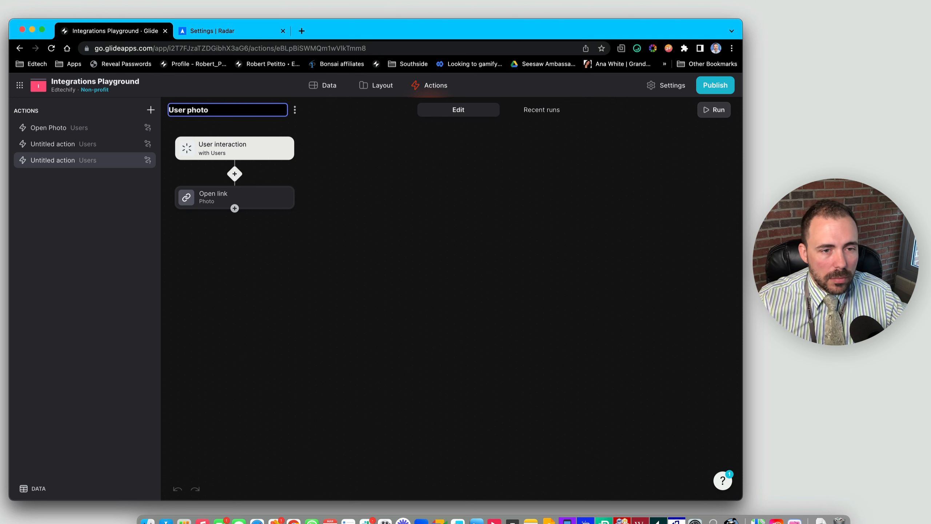
key(Return)
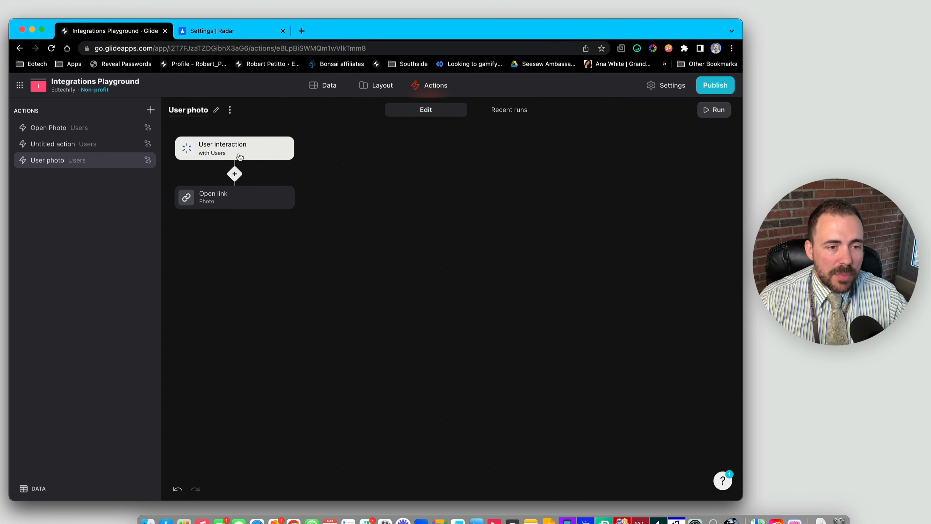
click(222, 147)
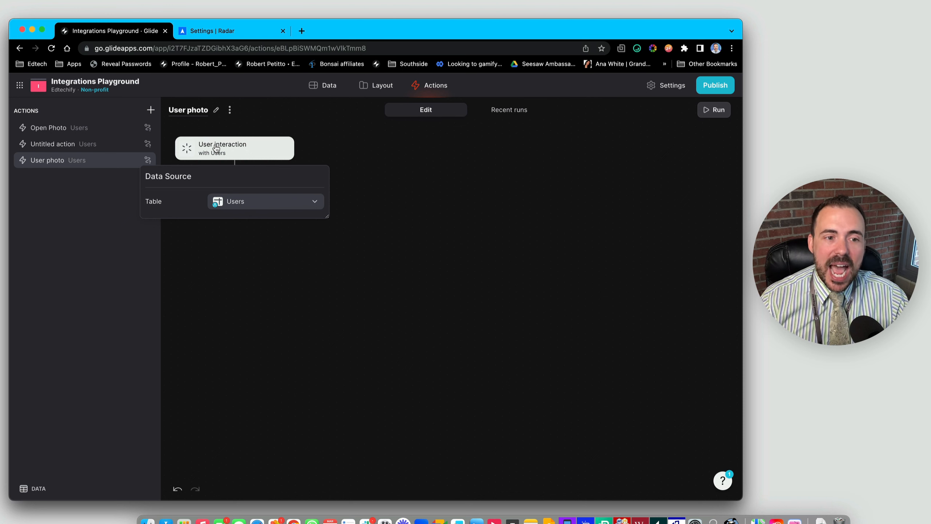
click(255, 286)
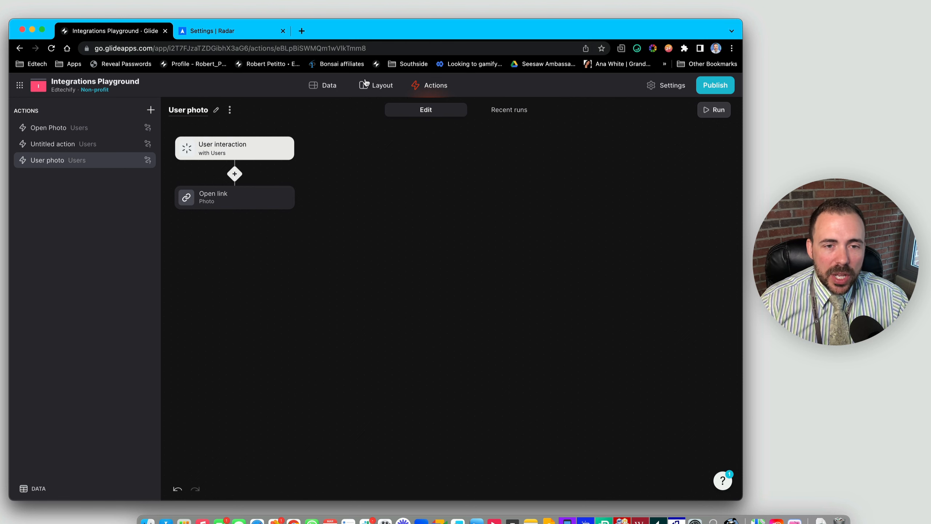
- Insert a Button Block (Go!) into the Users screen from the component list
click(381, 87)
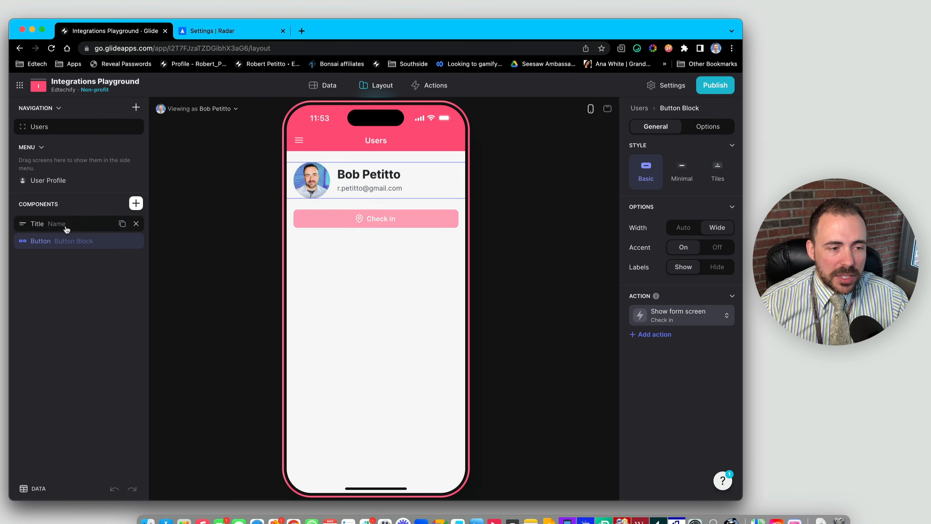
click(135, 203)
scroll(203, 392, down, 1)
scroll(202, 392, down, 3)
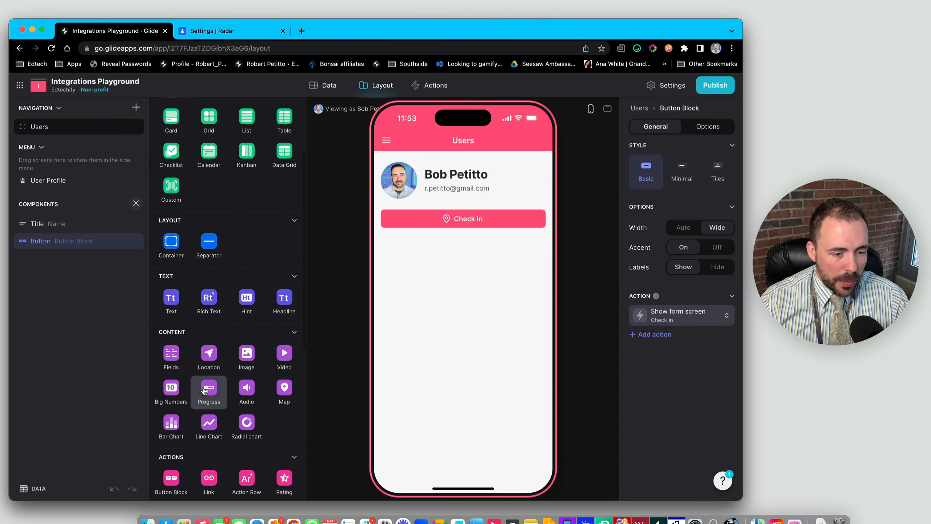
scroll(198, 459, down, 2)
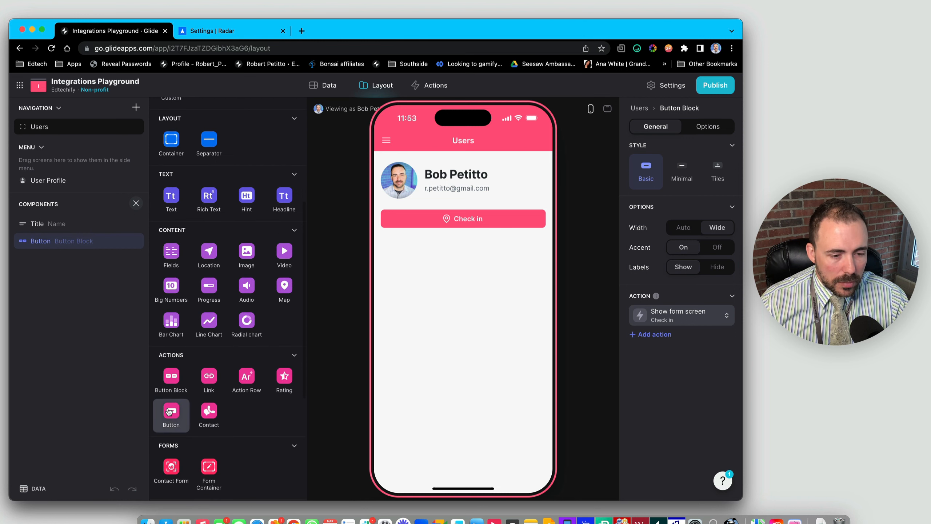
click(171, 418)
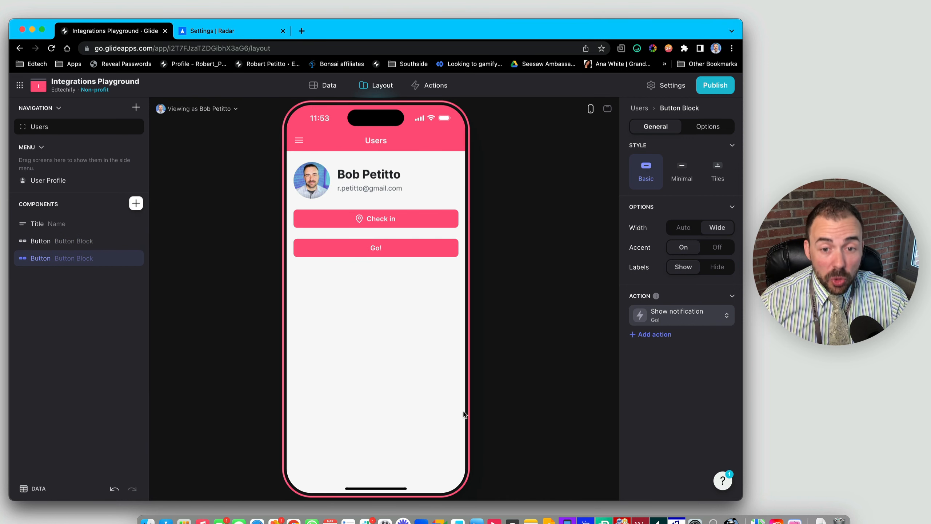
click(643, 108)
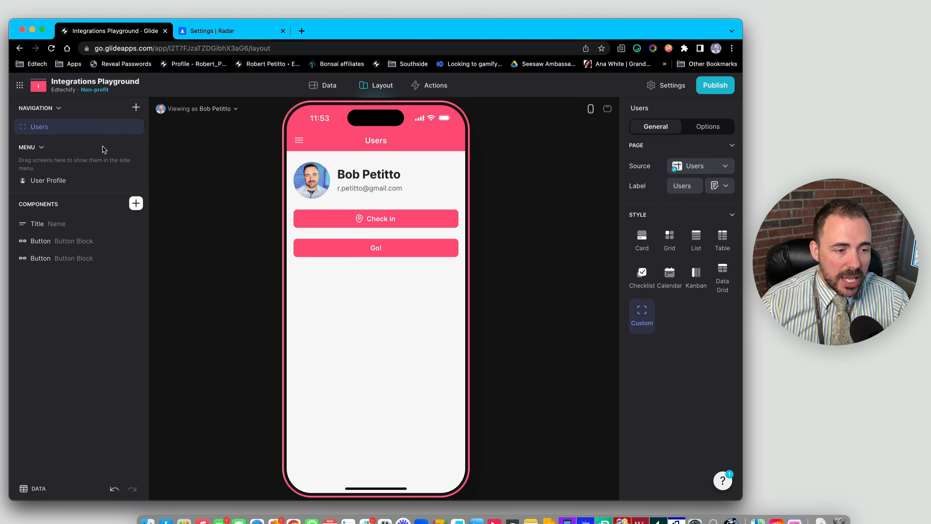
- Change the Go! button's action from Show notification to Show detail screen
click(73, 259)
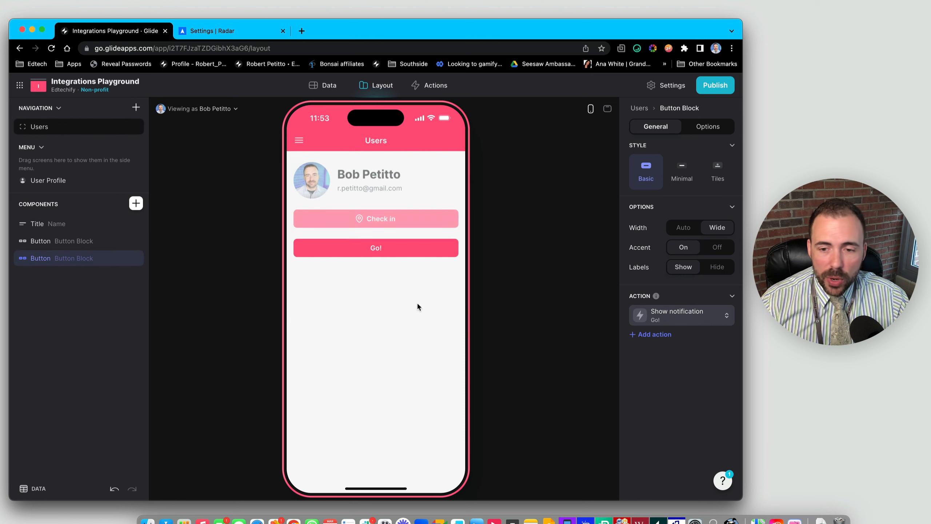
click(686, 319)
click(636, 398)
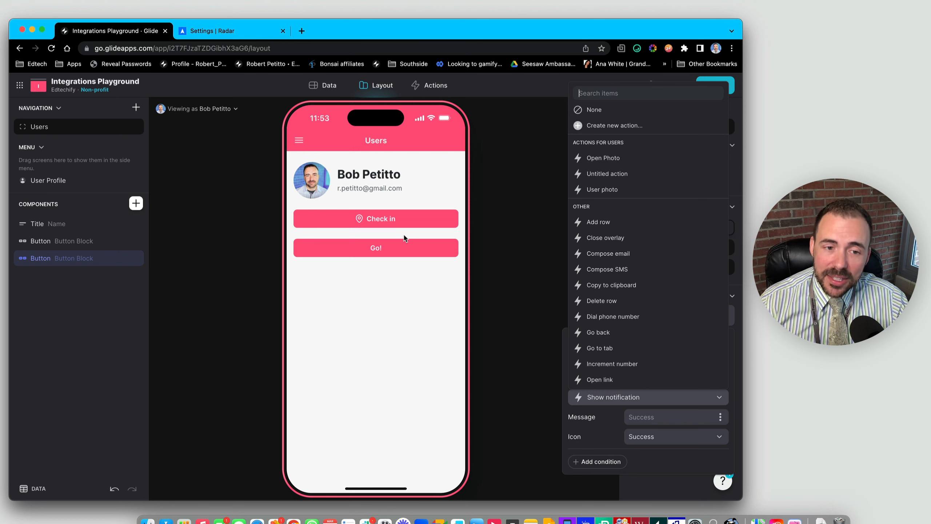
click(374, 253)
click(689, 314)
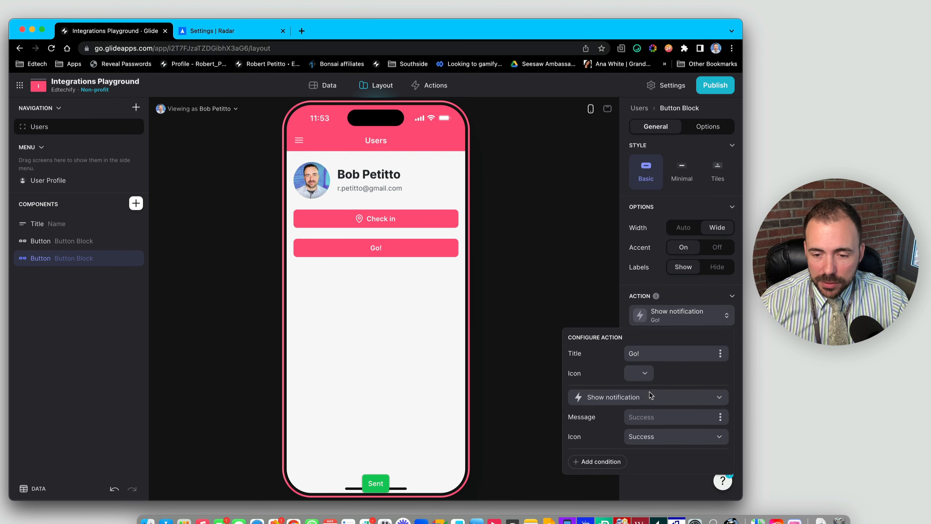
click(651, 396)
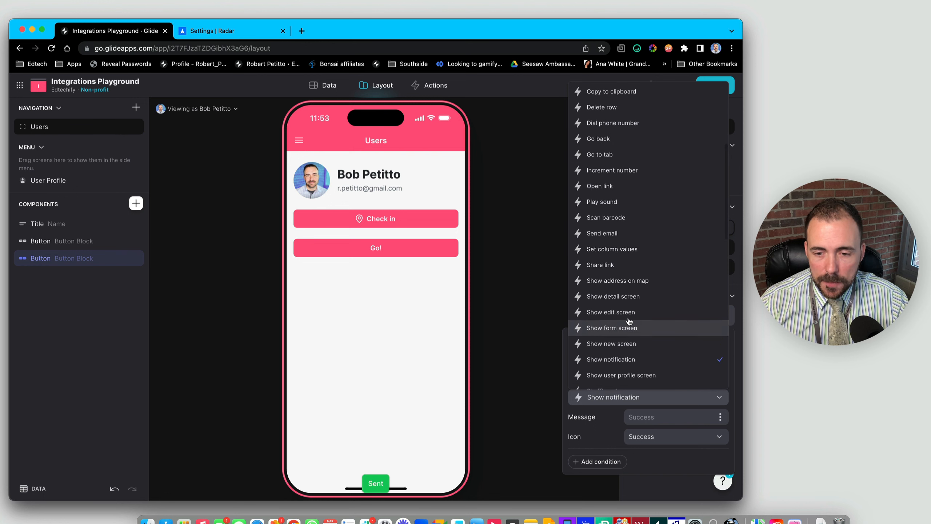
click(628, 301)
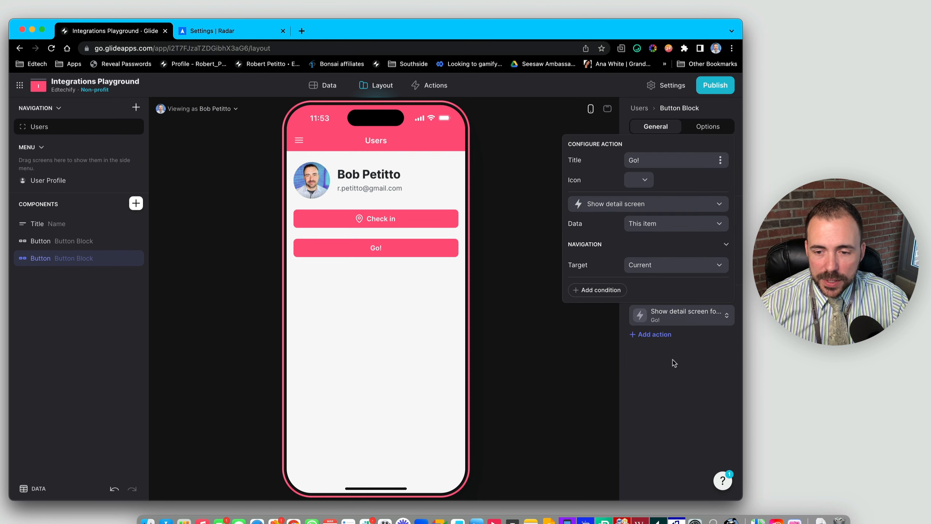
- Preview the detail screen and look through the Complete Address button's action options
click(410, 252)
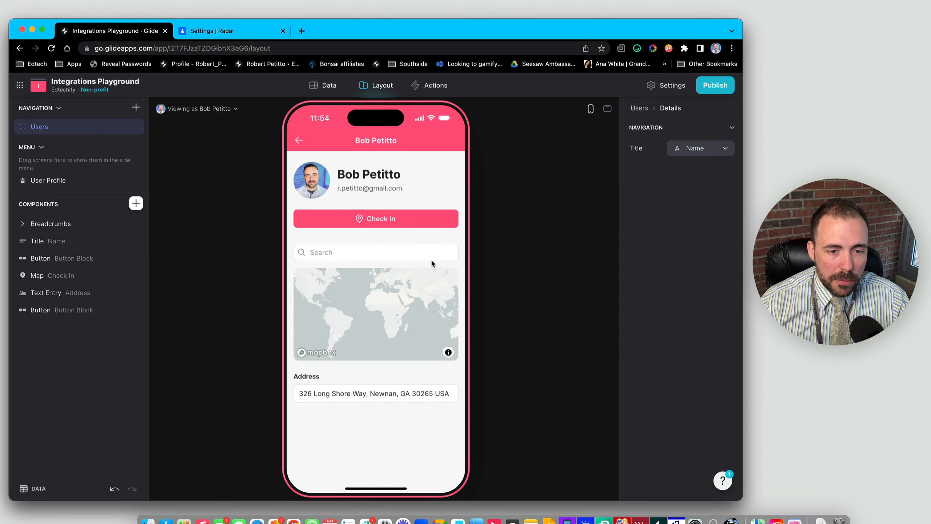
click(135, 203)
click(81, 308)
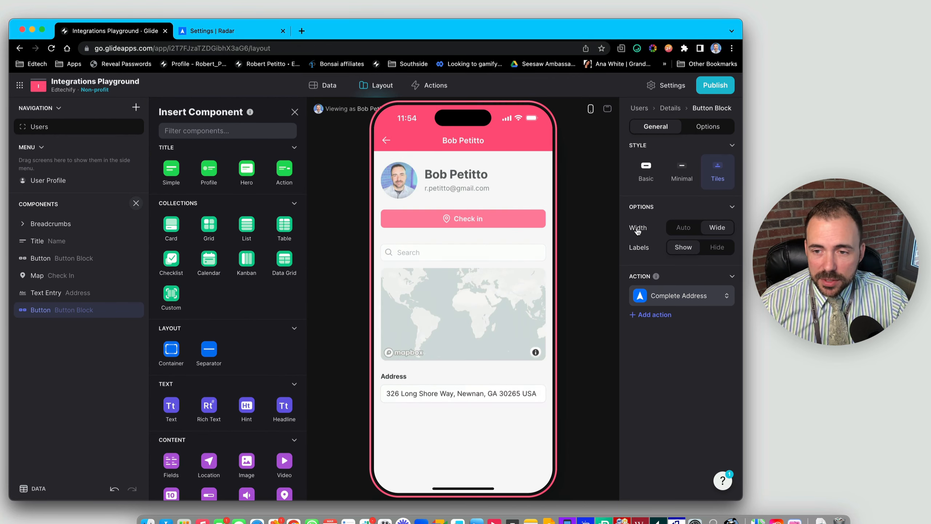
click(655, 315)
click(668, 321)
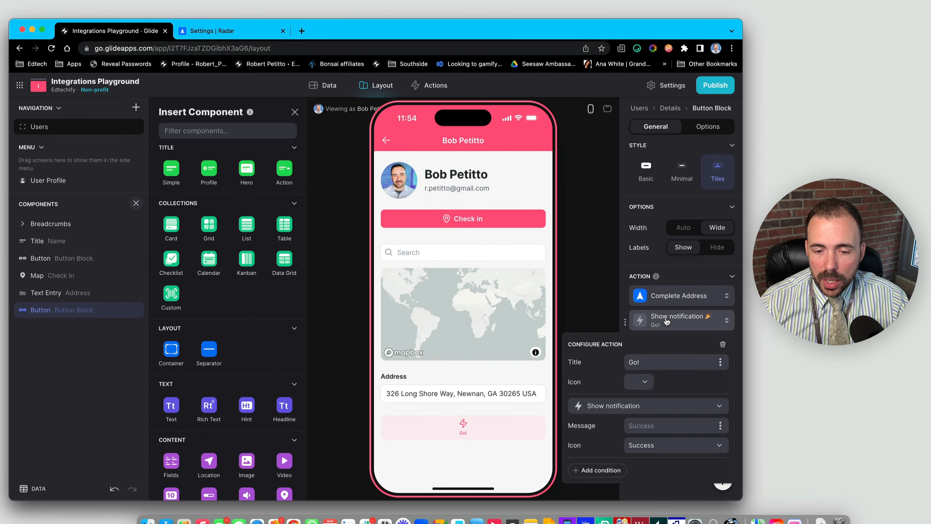
click(651, 384)
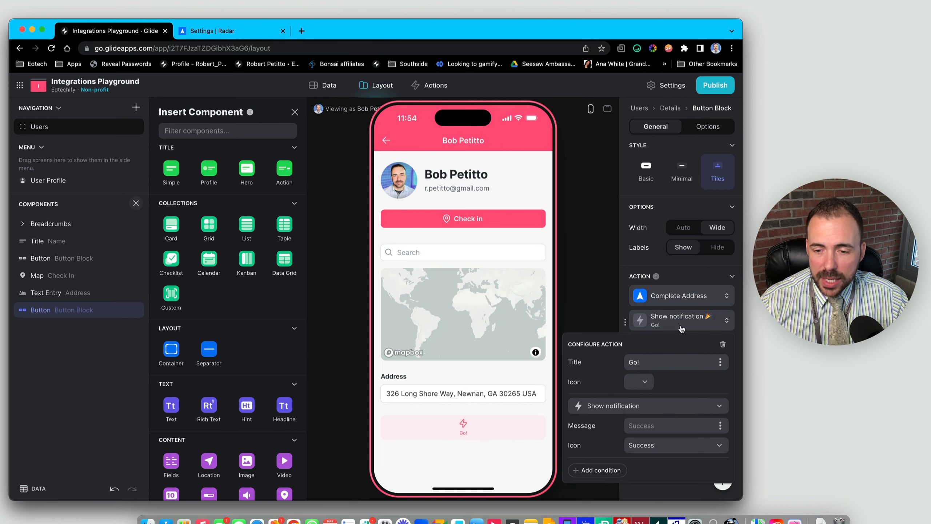
click(646, 408)
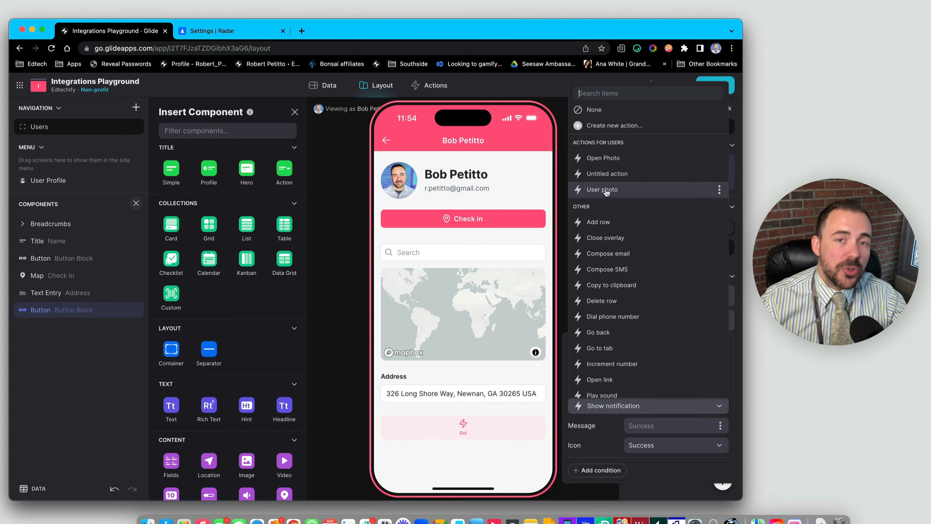
- Back on the Users screen, delete the extra Go! button
click(384, 142)
click(384, 143)
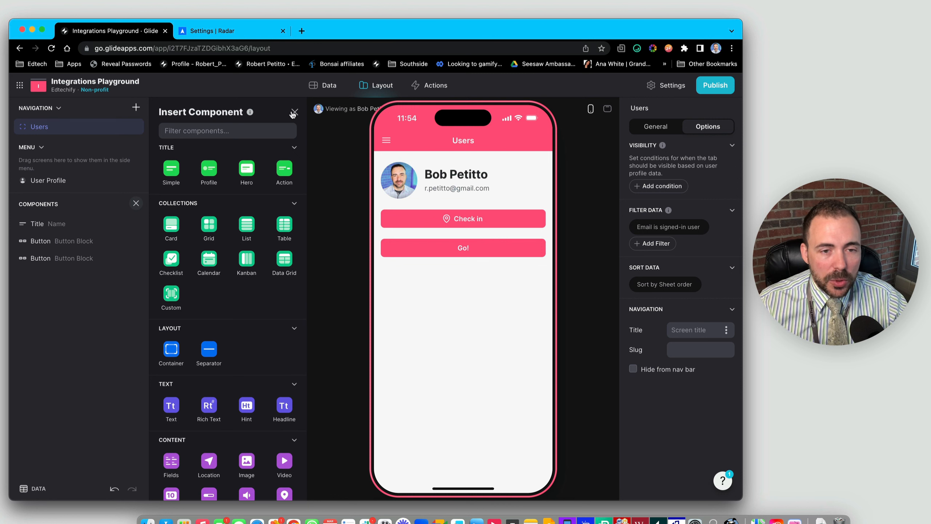
click(139, 259)
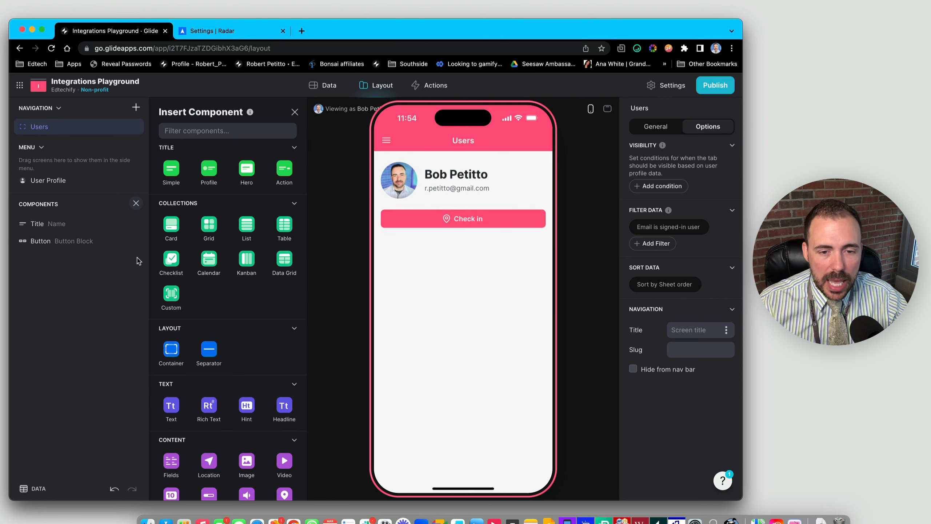
- Close the component picker and open the app Settings on the Appearance page
click(293, 112)
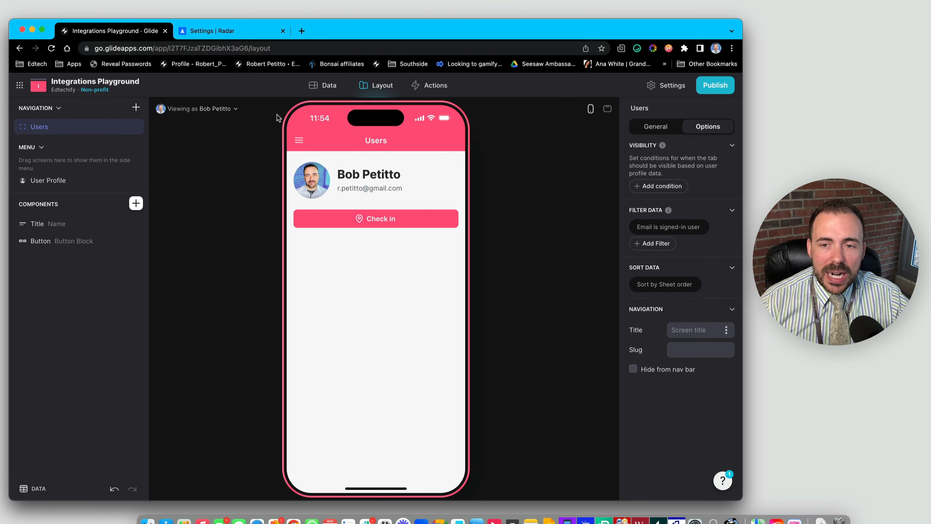
click(673, 86)
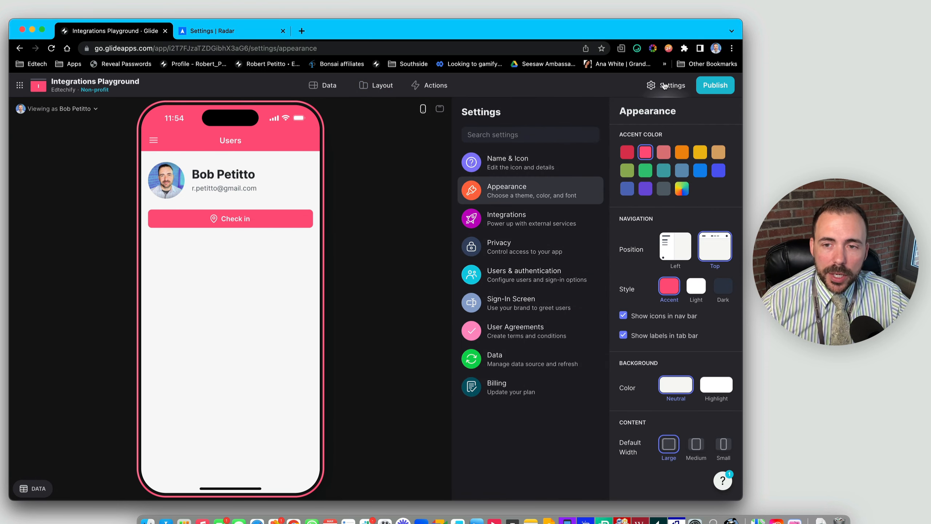
- Browse the Integrations list, including OpenAI, Google Maps, Radar and Gmail
click(504, 223)
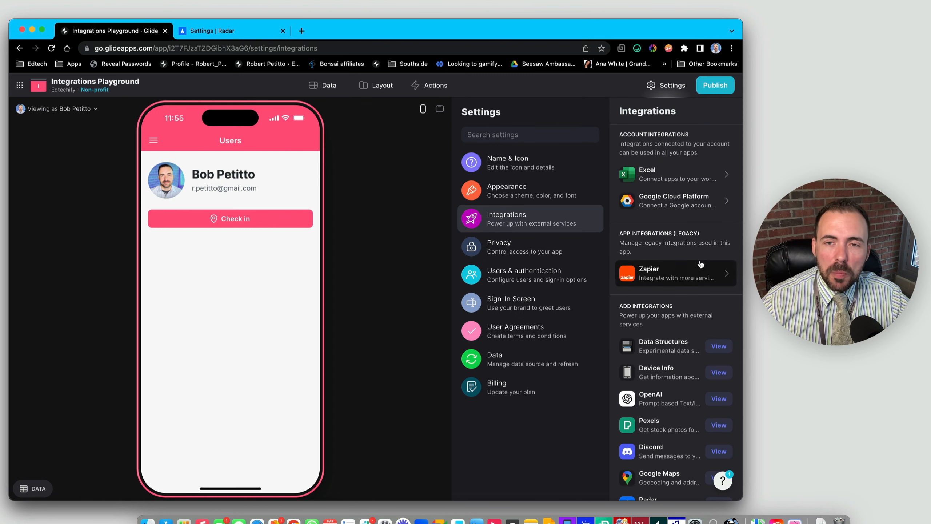
scroll(701, 264, down, 5)
scroll(700, 263, down, 5)
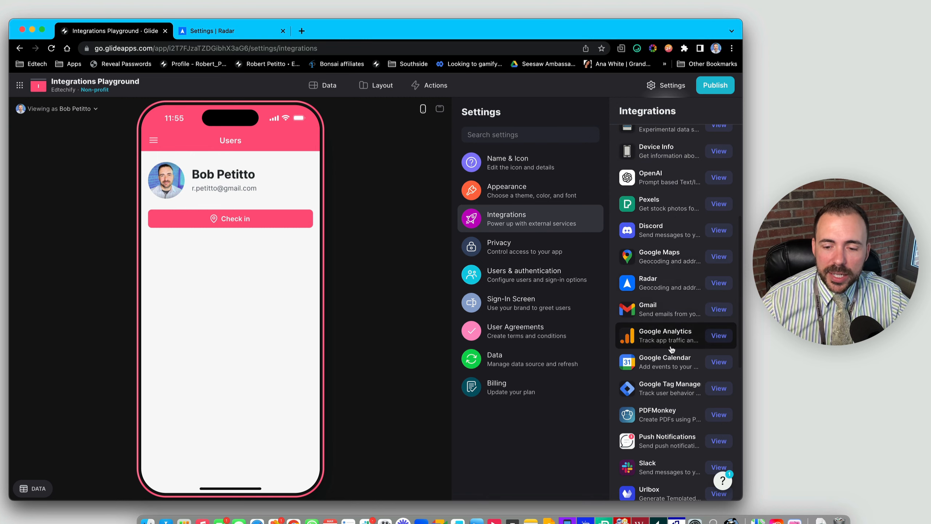
scroll(672, 349, down, 5)
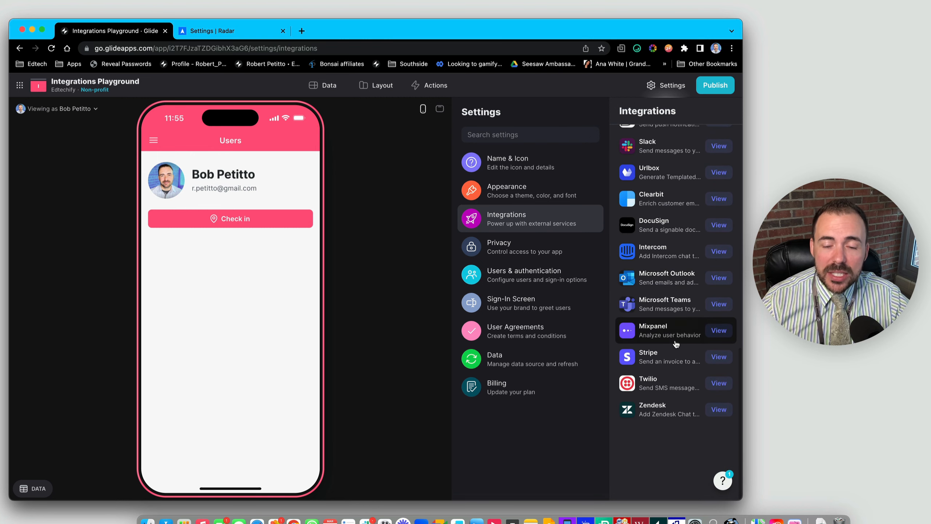
scroll(676, 344, up, 9)
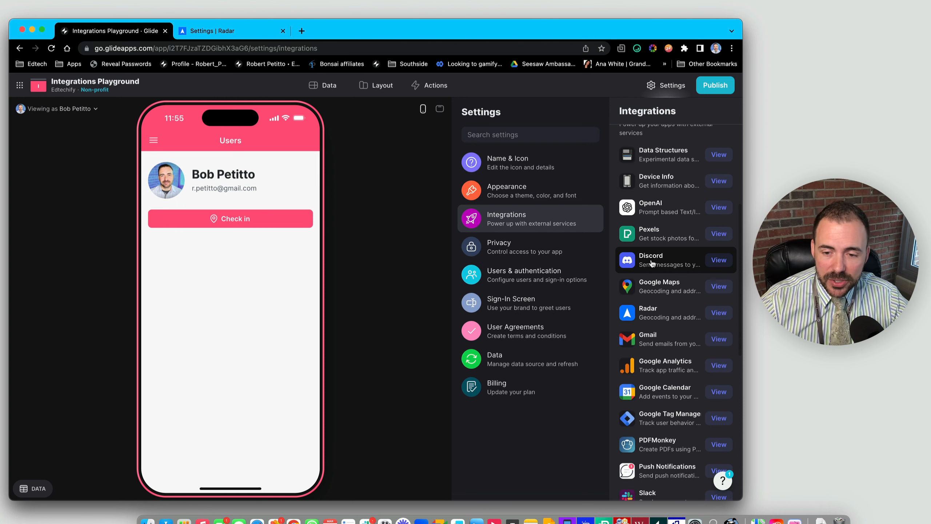
scroll(651, 339, down, 3)
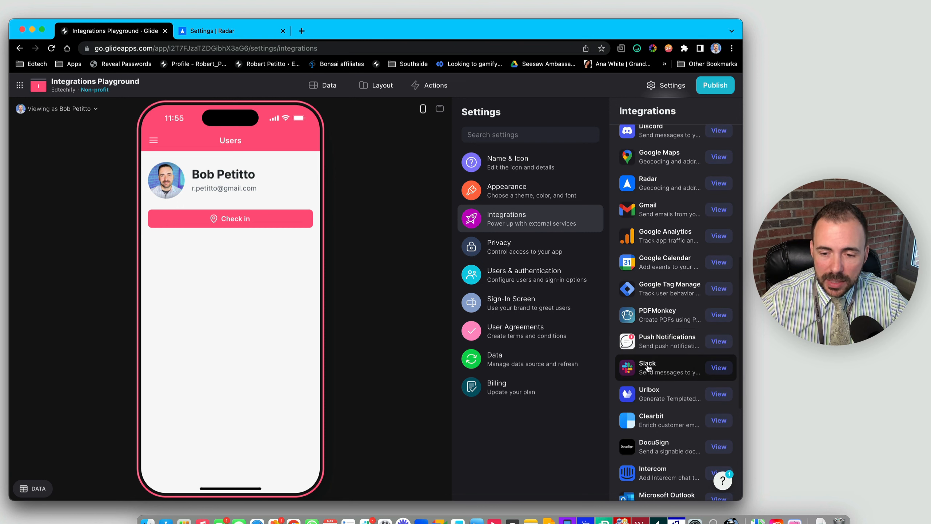
scroll(652, 363, down, 1)
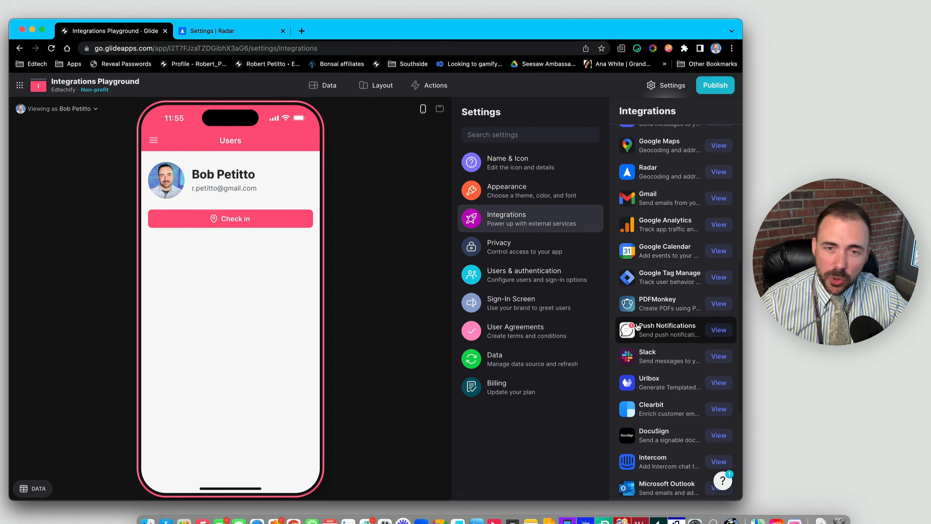
scroll(645, 330, down, 5)
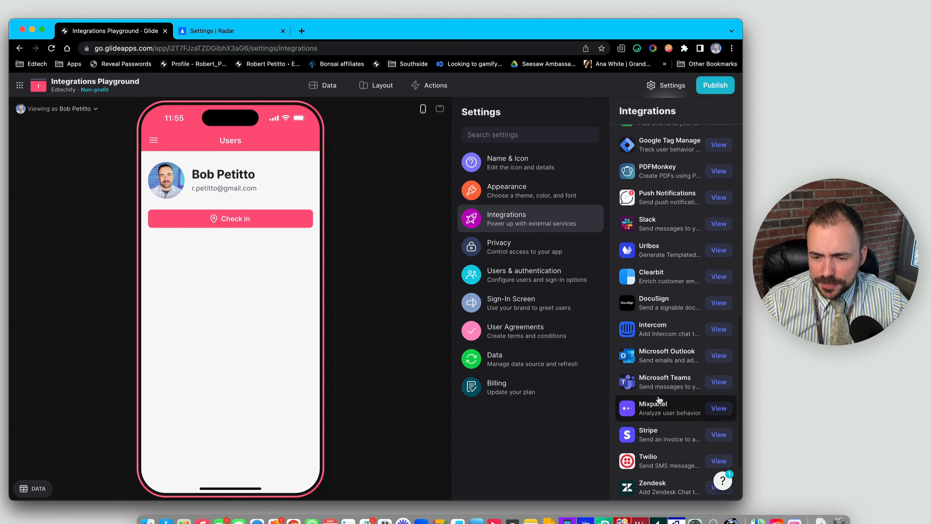
scroll(656, 404, up, 4)
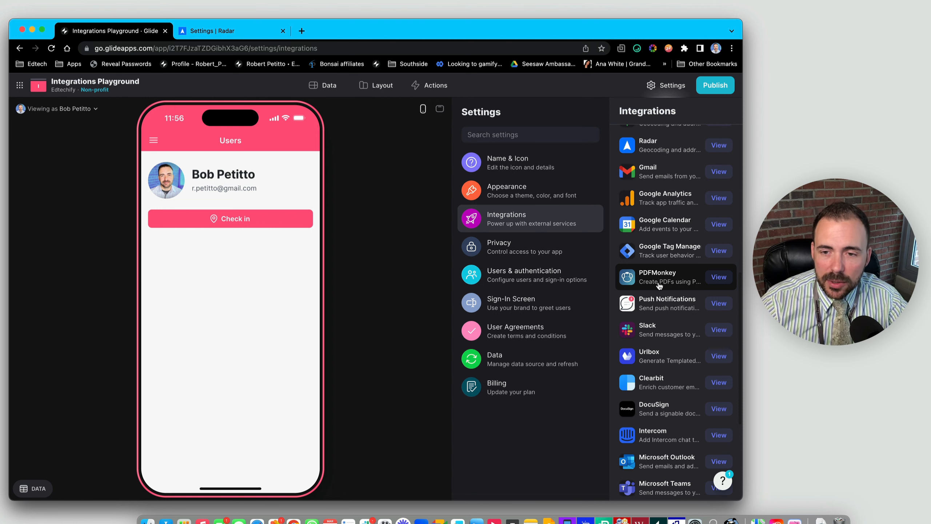
scroll(660, 283, up, 4)
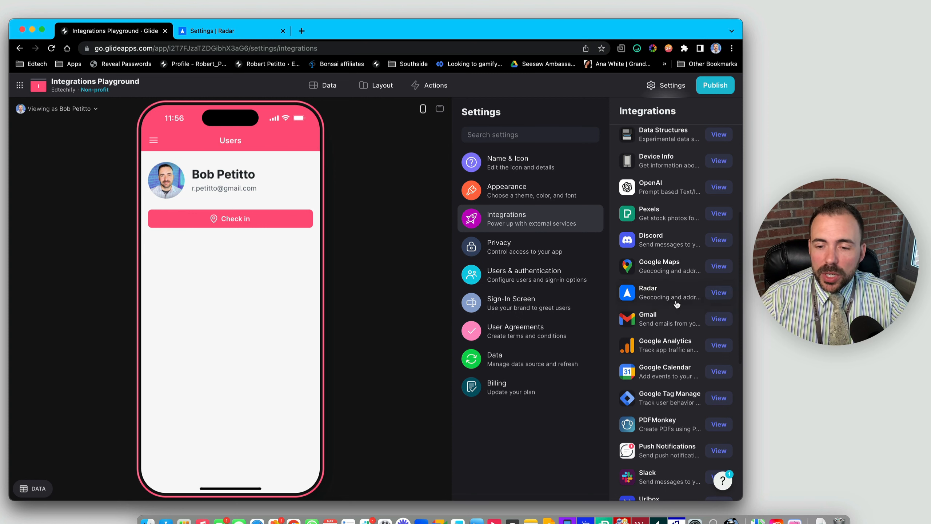
- Add the Radar integration and paste its live publishable key from the Radar dashboard
click(650, 294)
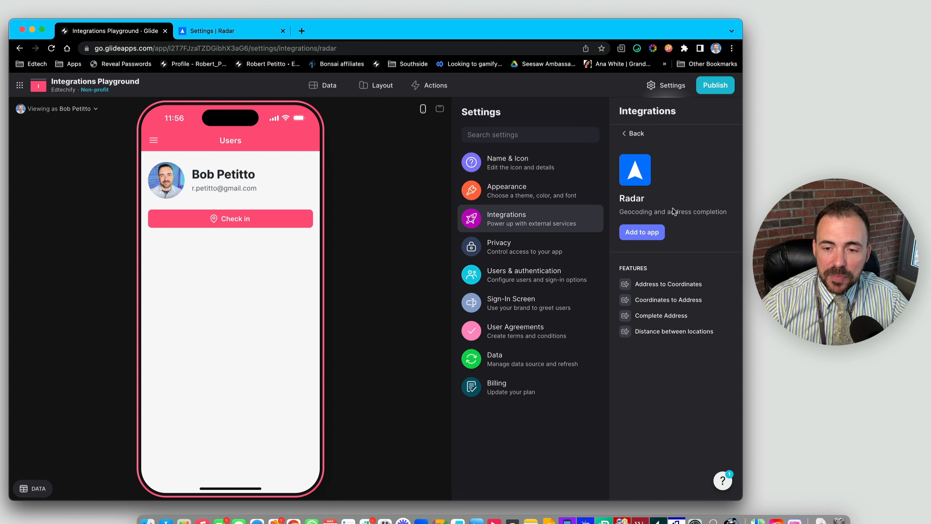
click(639, 237)
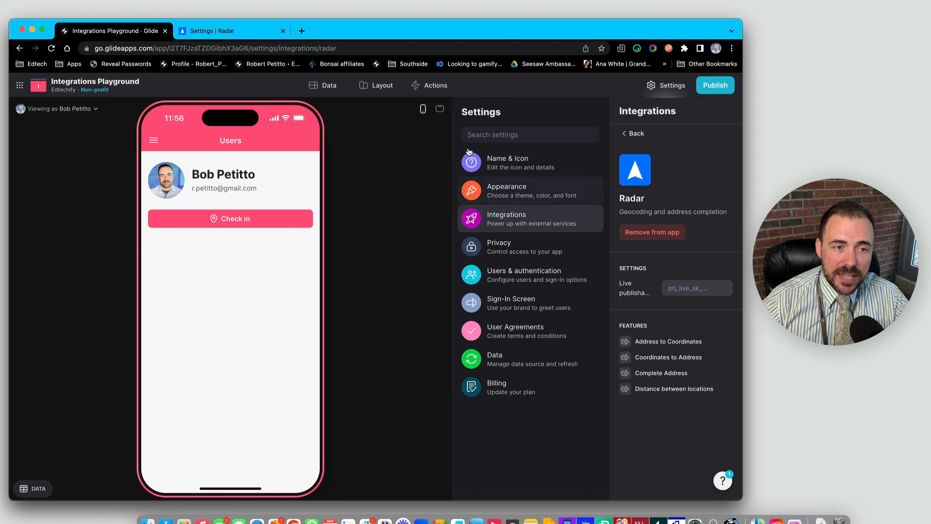
click(217, 32)
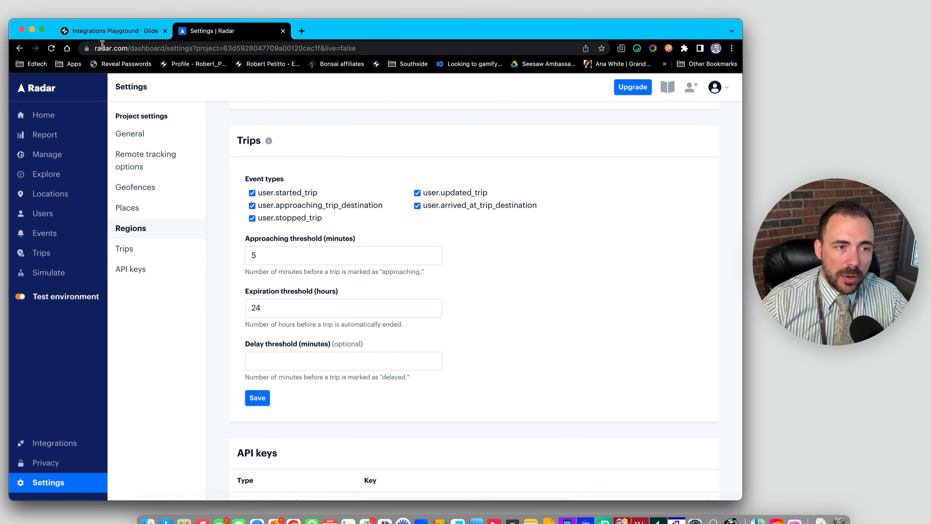
click(104, 31)
click(694, 288)
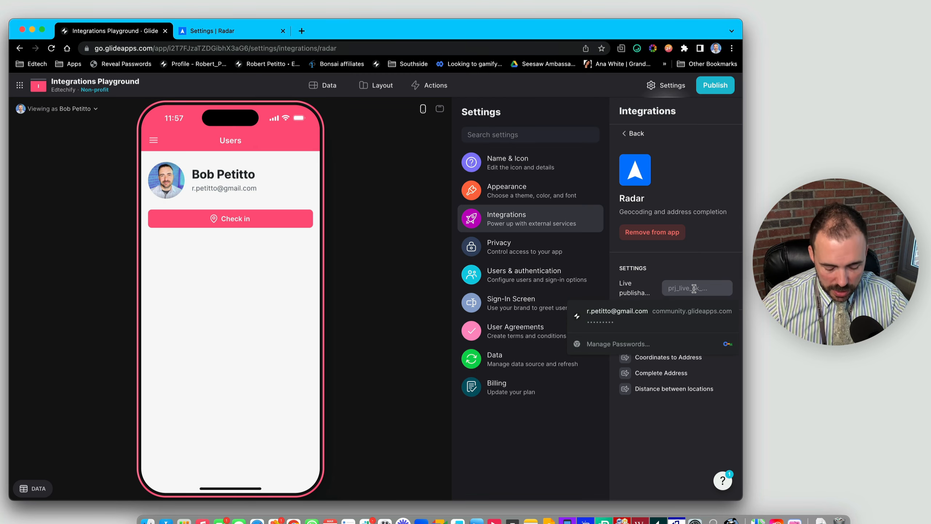
key(super+v)
click(676, 443)
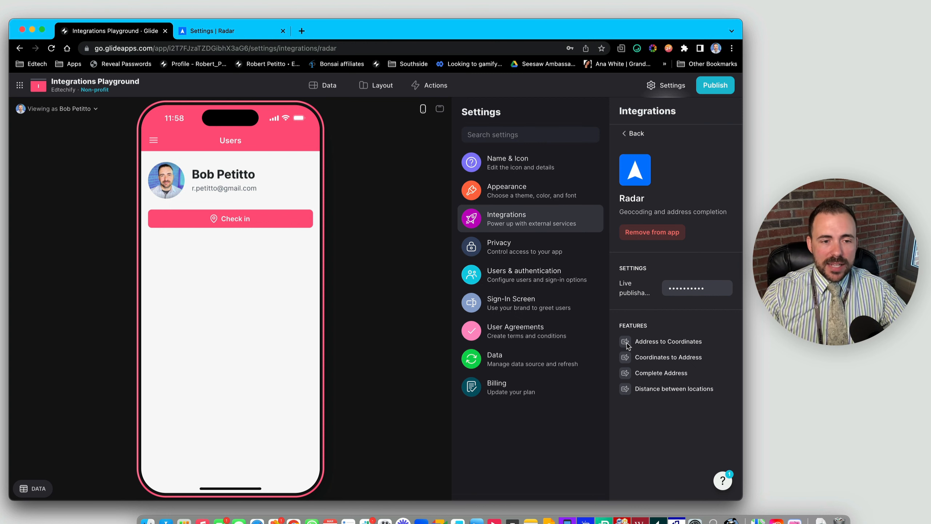
- Submit a test check-in using the current location, then view the Check In table
click(377, 85)
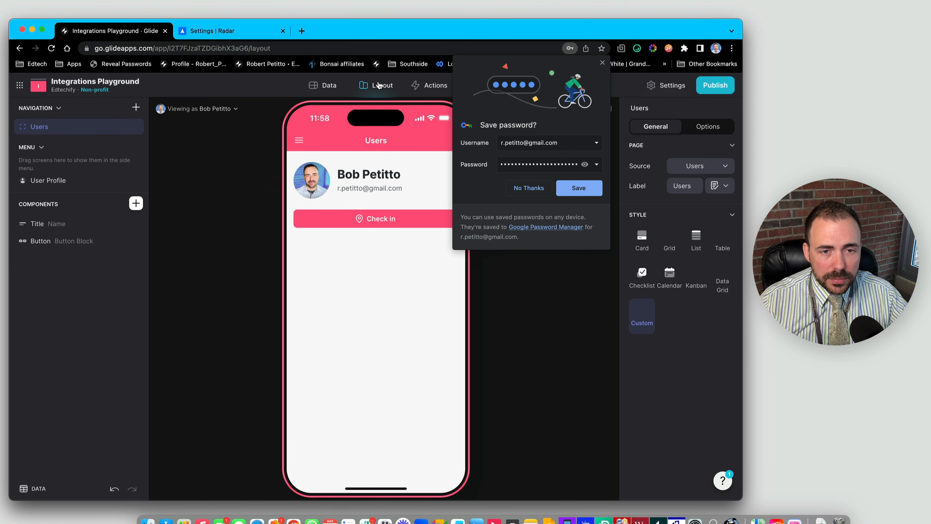
click(602, 63)
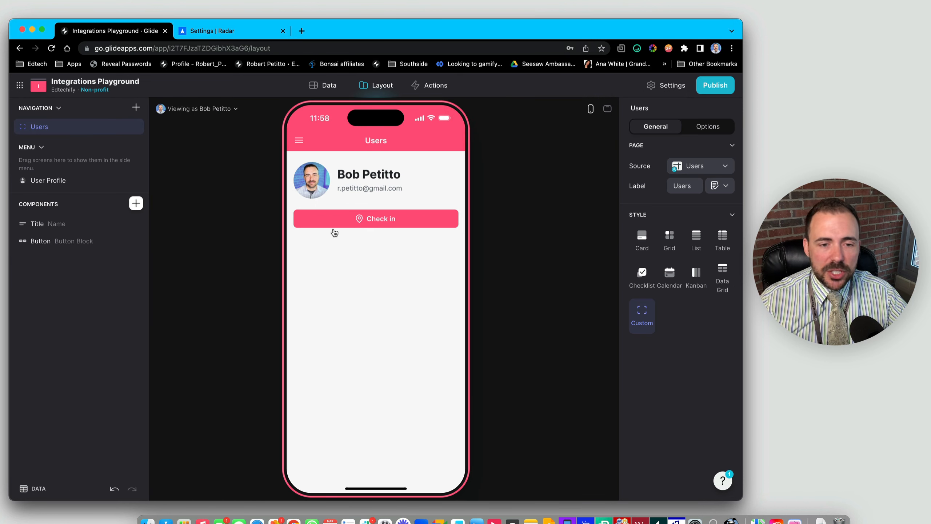
click(376, 221)
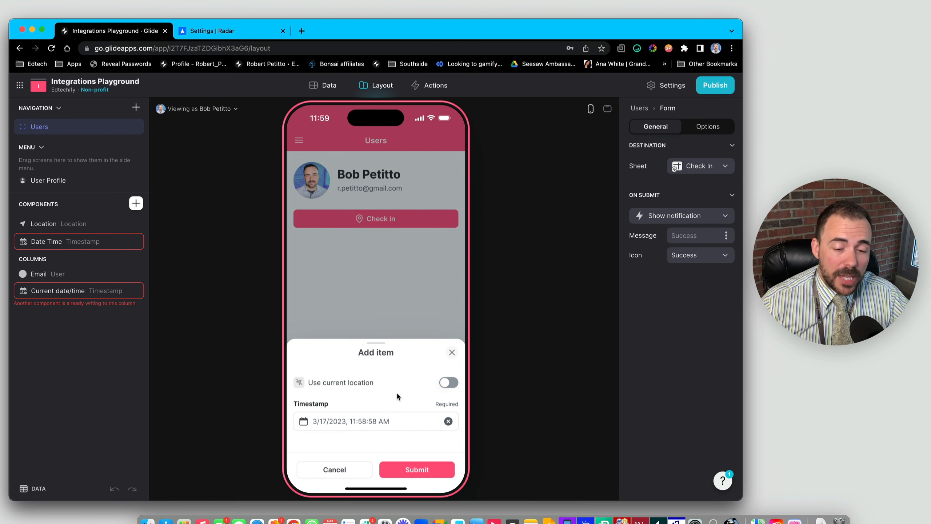
click(449, 384)
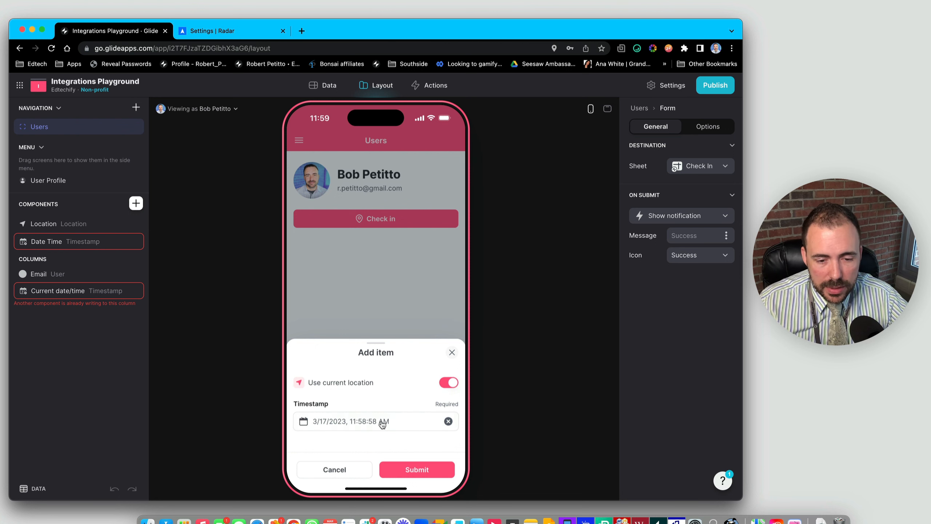
click(425, 471)
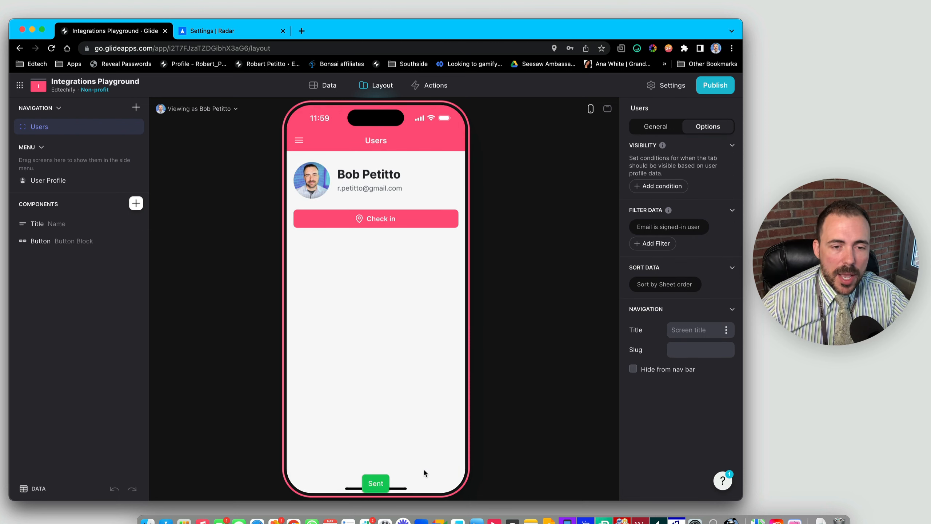
click(328, 85)
click(63, 150)
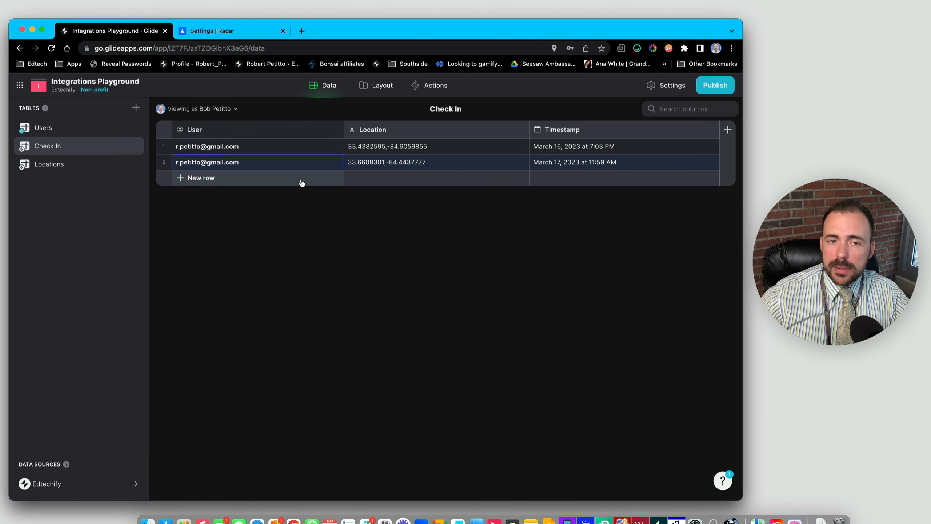
- Add a Map component to the Users screen with the Check In table as source
click(381, 88)
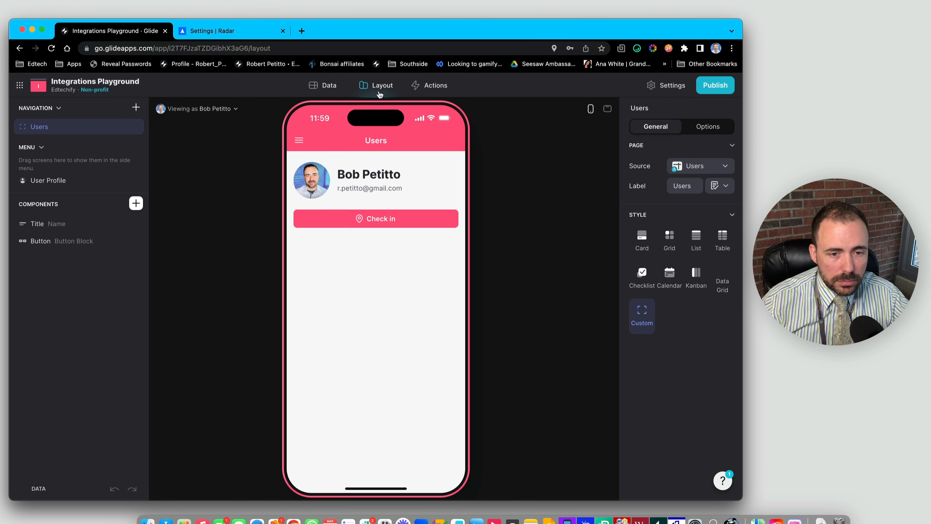
click(136, 208)
text(map)
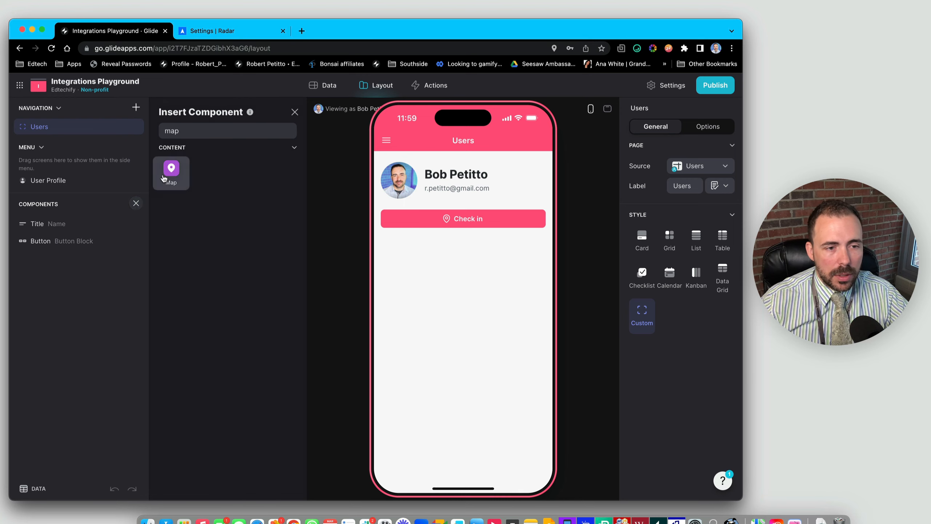
click(164, 178)
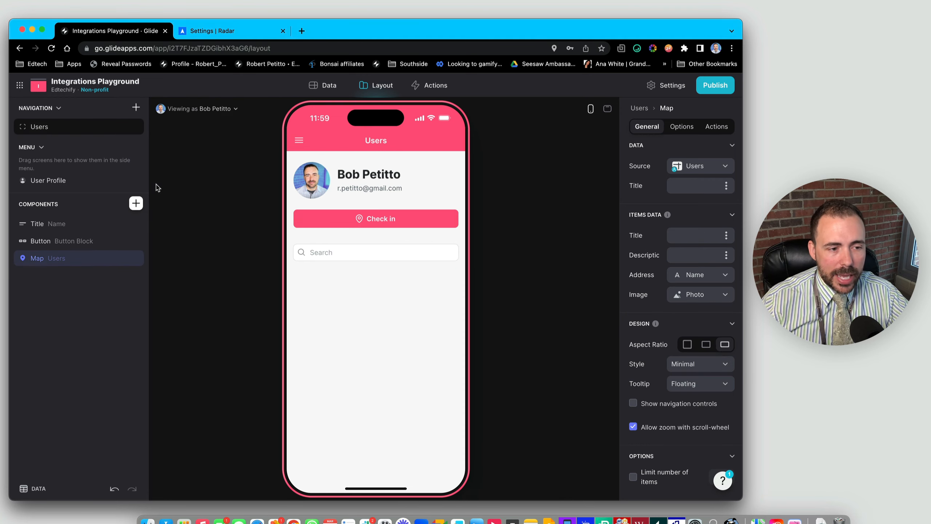
click(705, 171)
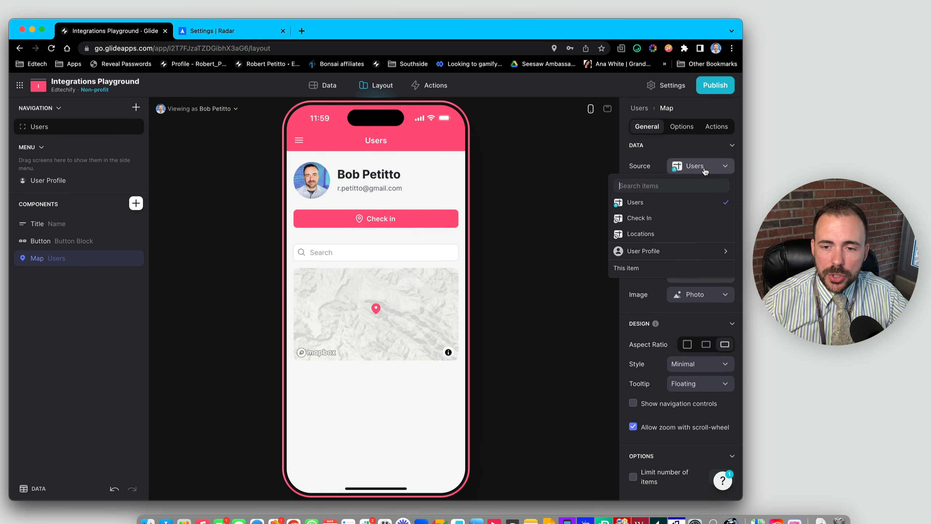
click(640, 220)
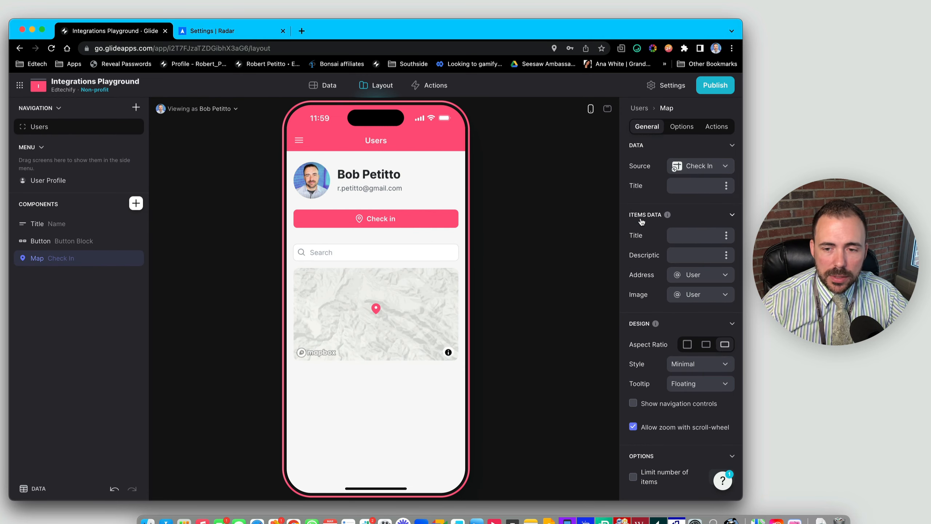
- Plot map pins from the Location column, check the Peachtree City pin, then open Data
click(718, 275)
click(659, 360)
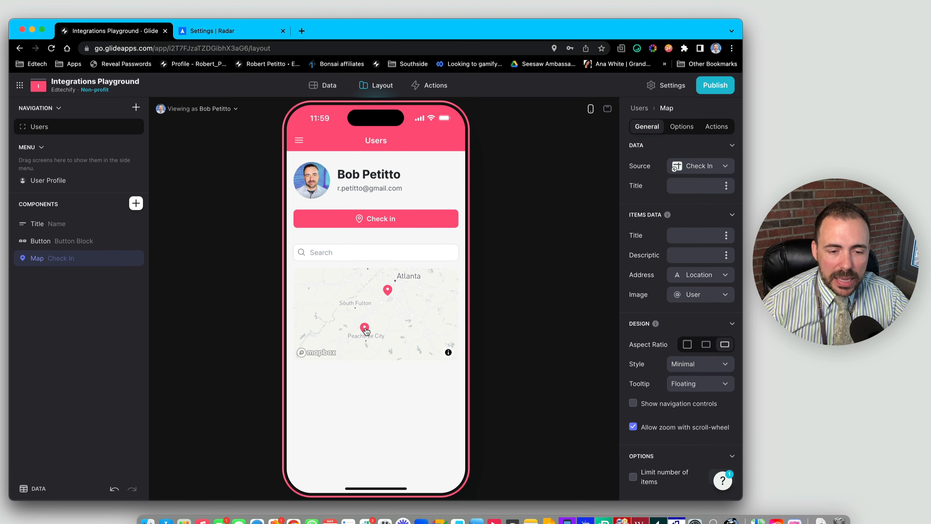
click(365, 326)
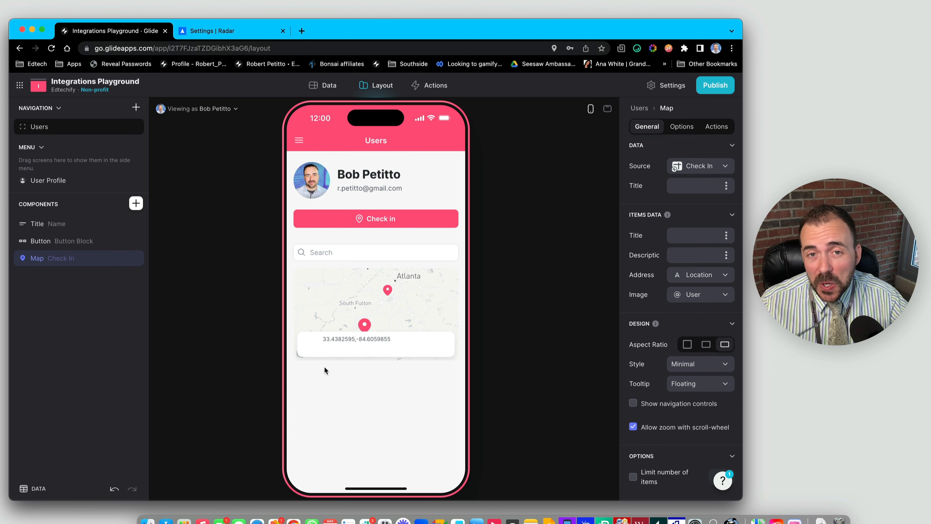
click(319, 83)
- Add a Coordinates to Address integration column to the Check In table
click(30, 150)
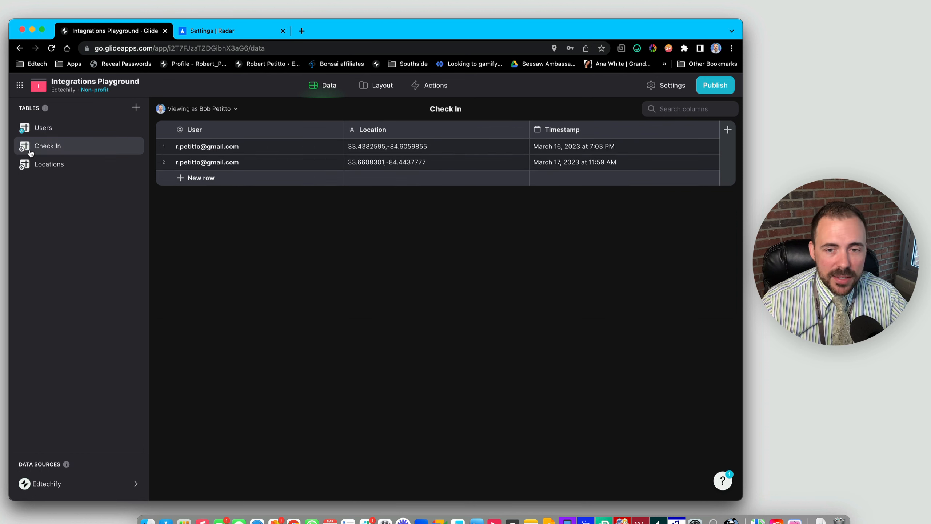
click(727, 131)
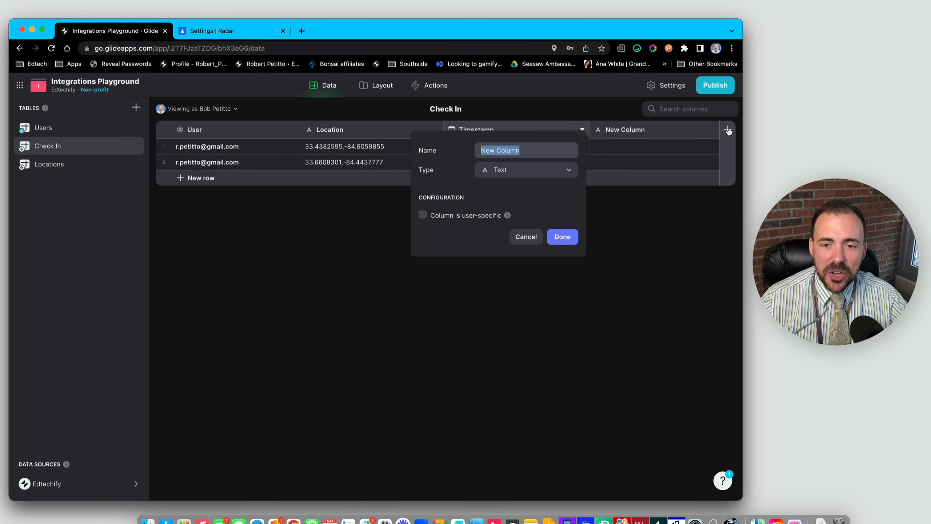
click(510, 175)
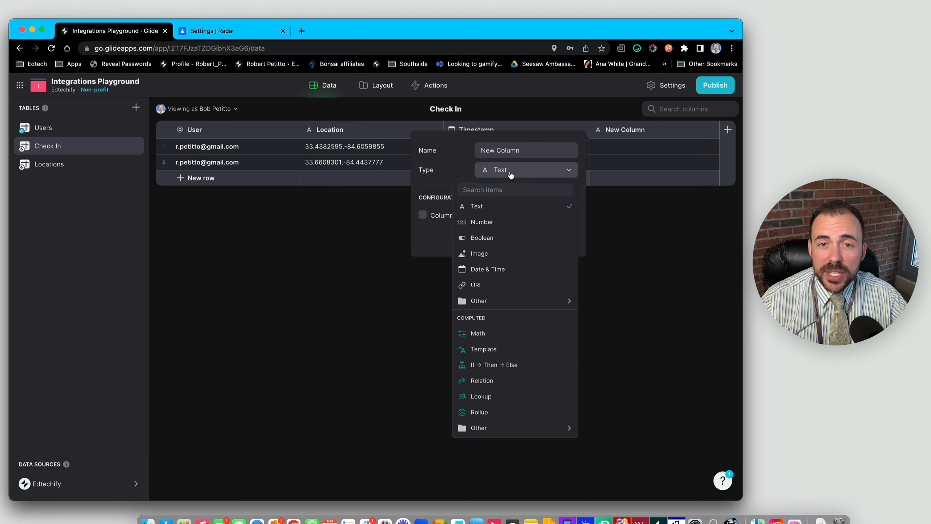
mouse_move(493, 429)
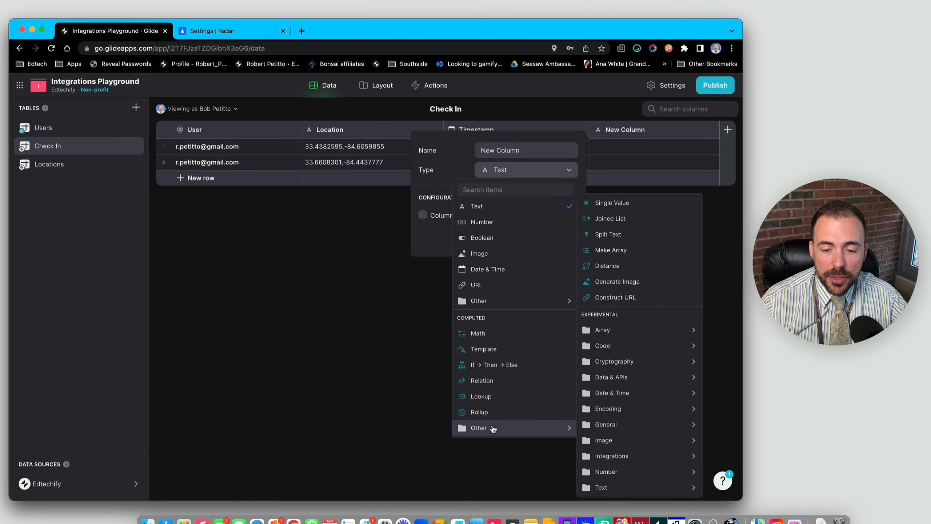
mouse_move(620, 455)
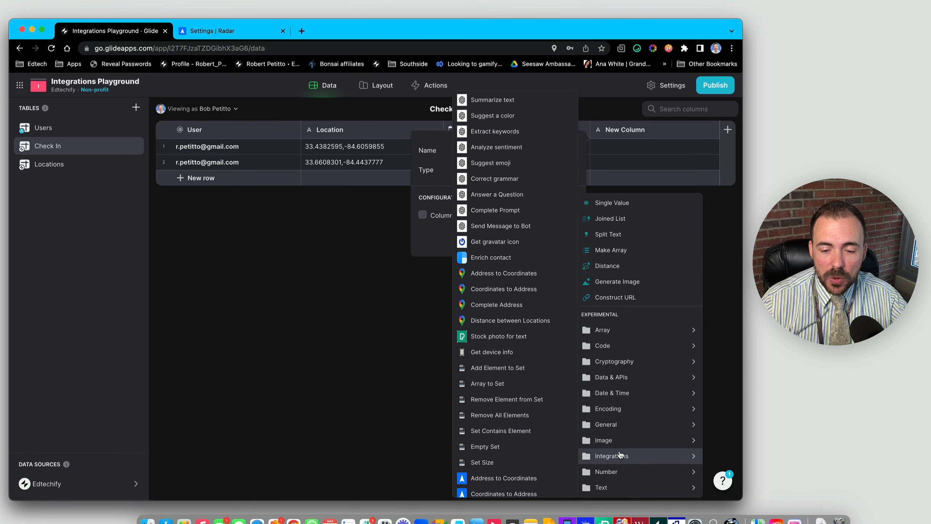
scroll(498, 462, down, 2)
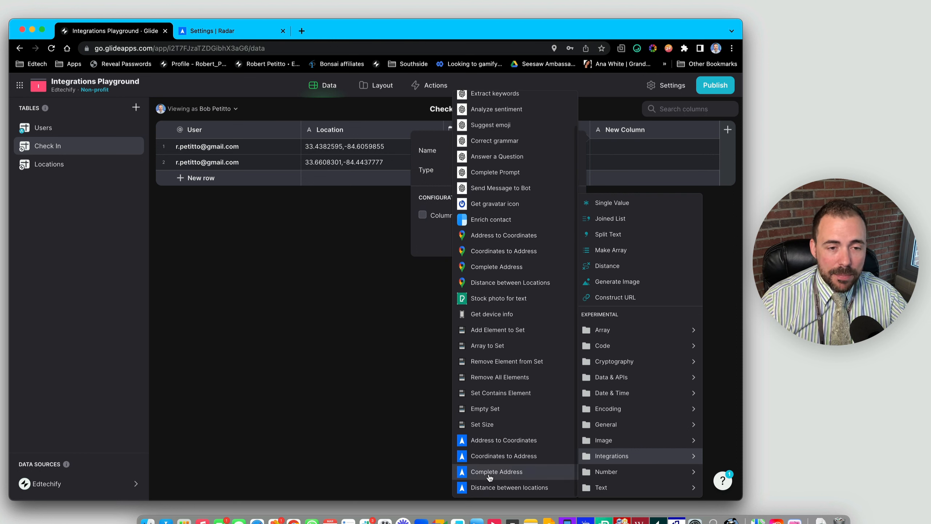
click(505, 458)
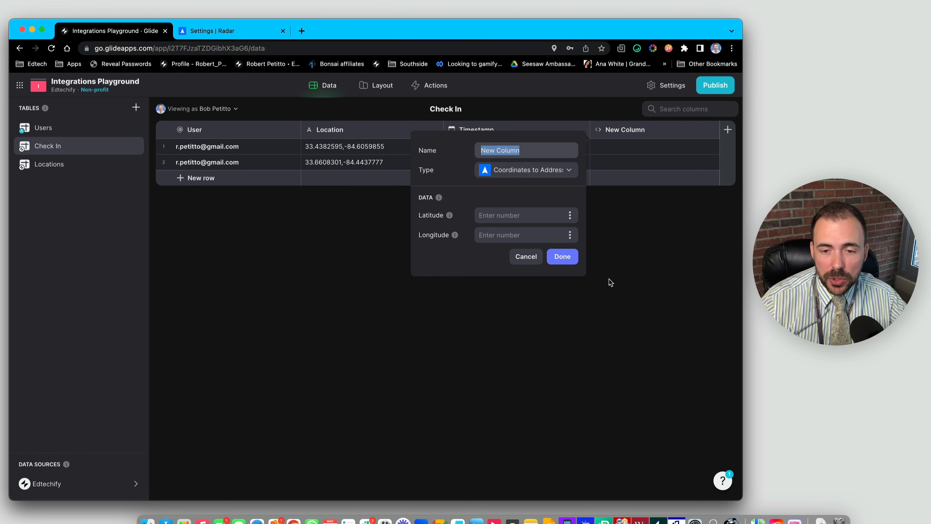
click(568, 261)
- Insert a splitGPS Split Text column right of Location, splitting Location on the comma
click(443, 132)
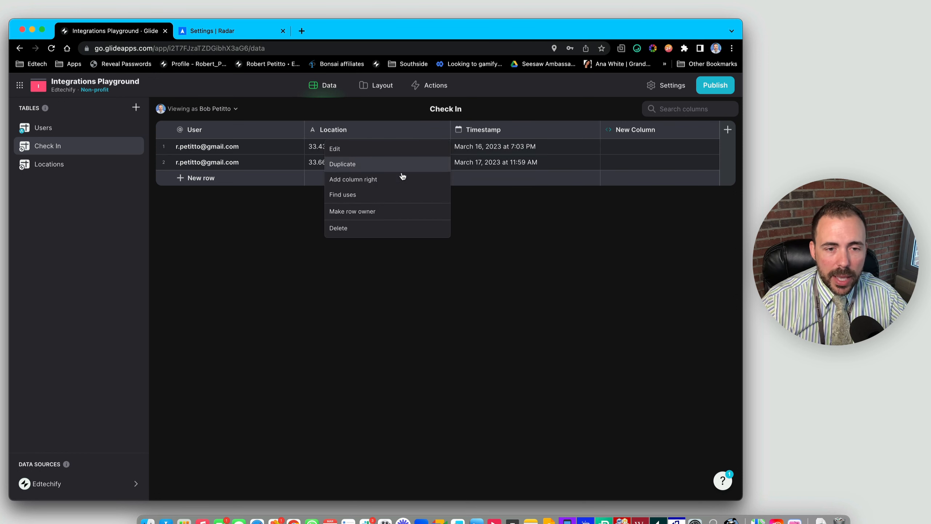
click(402, 179)
text(split)
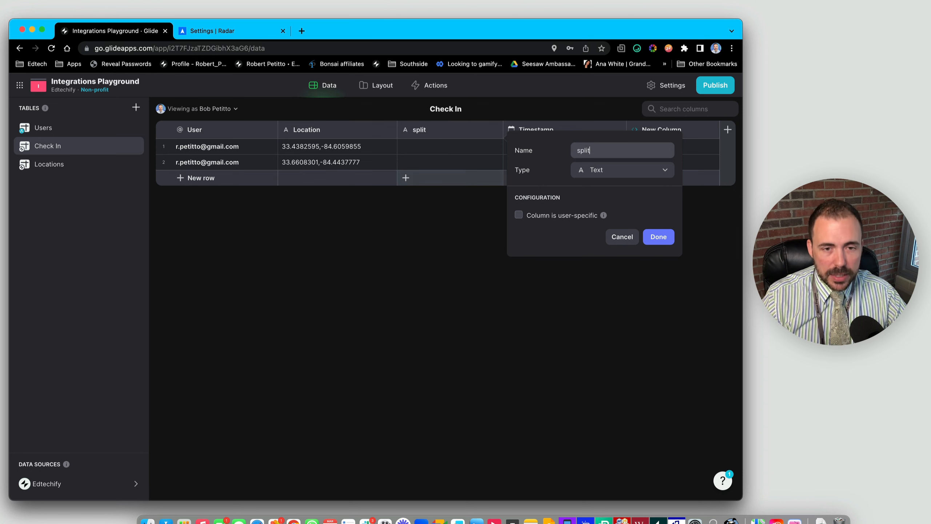
text(GPS)
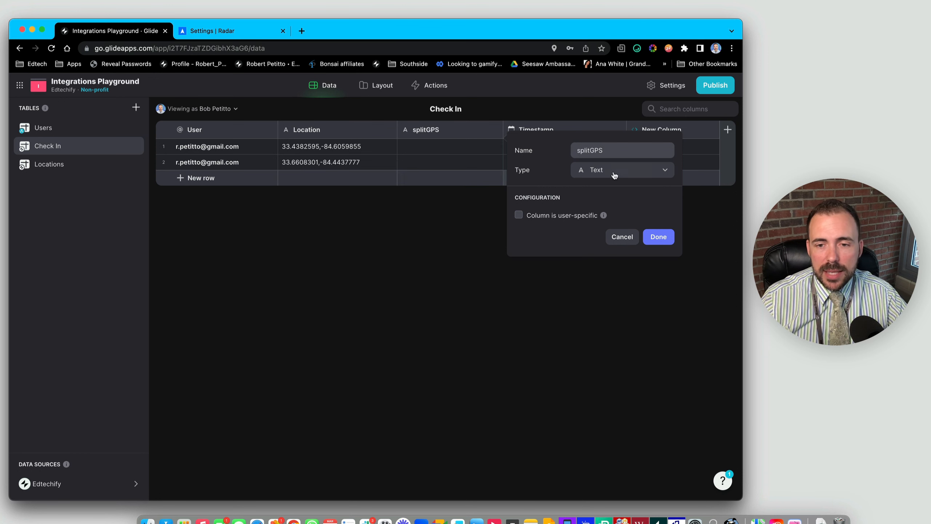
click(615, 172)
text(split)
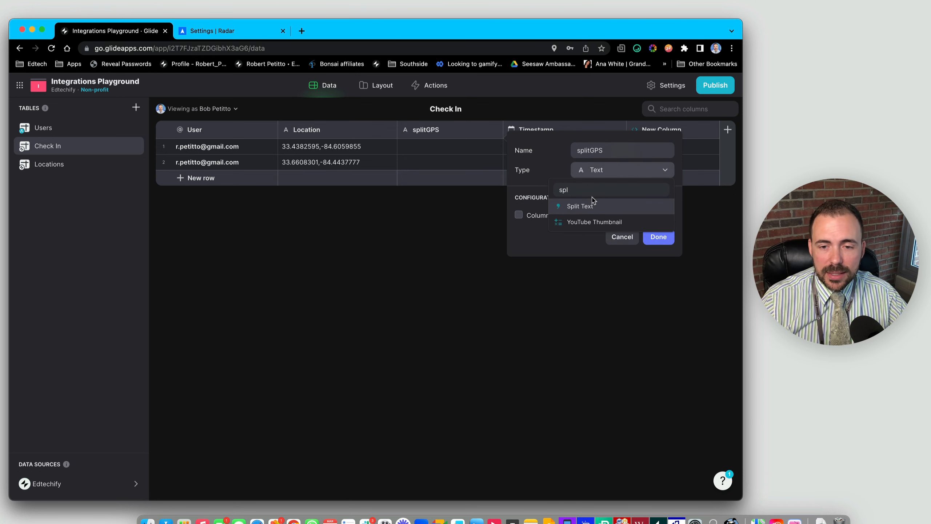
click(587, 209)
click(588, 210)
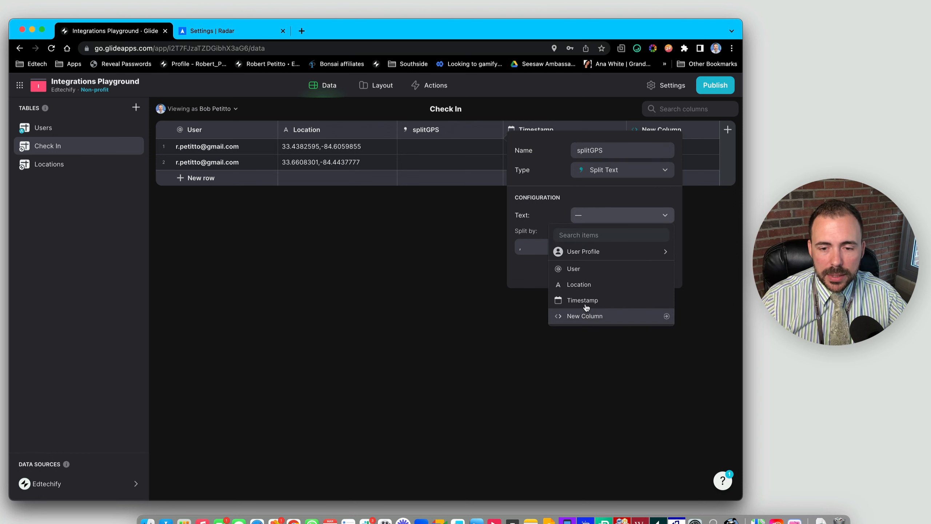
click(575, 285)
double_click(522, 248)
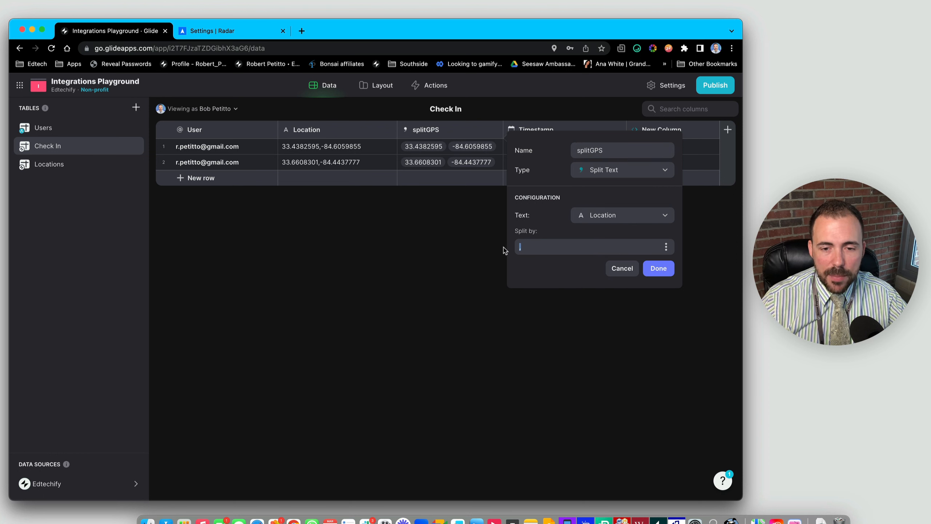
click(658, 269)
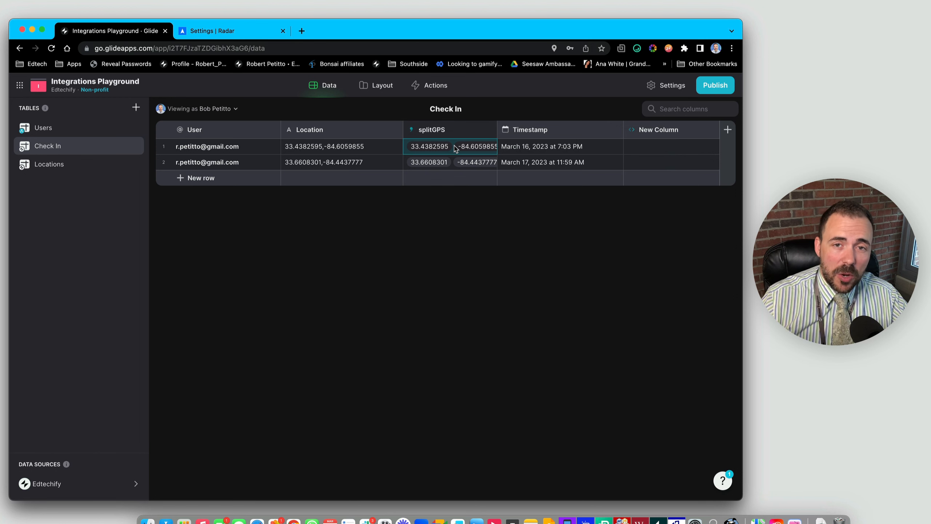
- Add a lat Single Value column right of splitGPS taking the first splitGPS value
click(489, 131)
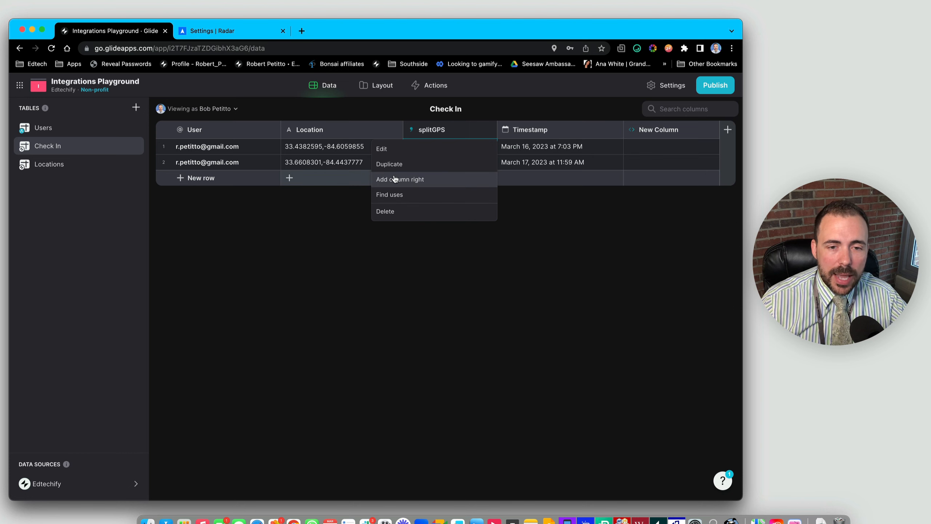
click(432, 177)
text(lat)
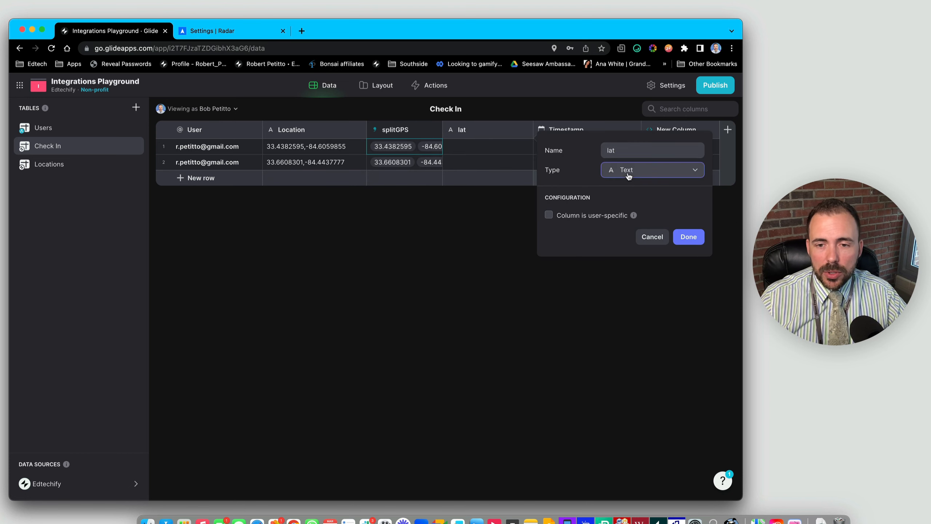
click(627, 174)
text(su)
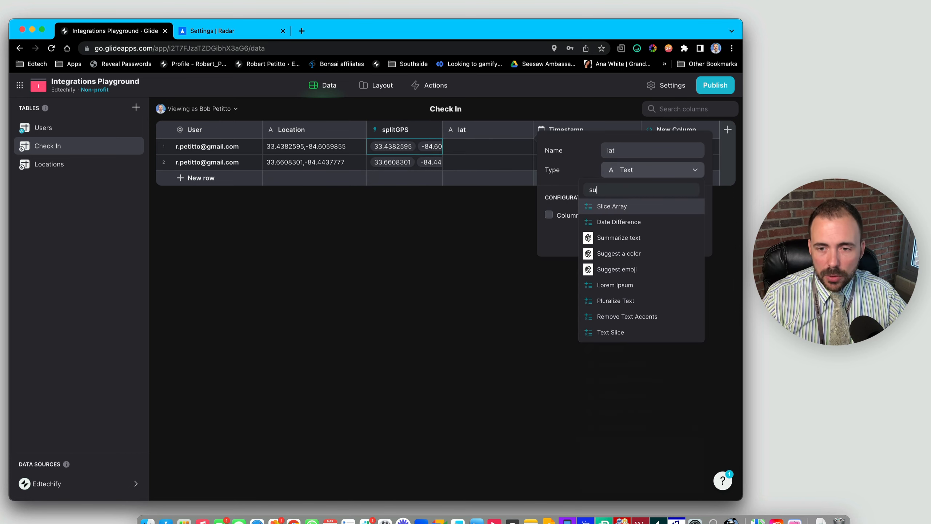
key(BackSpace)
text(in)
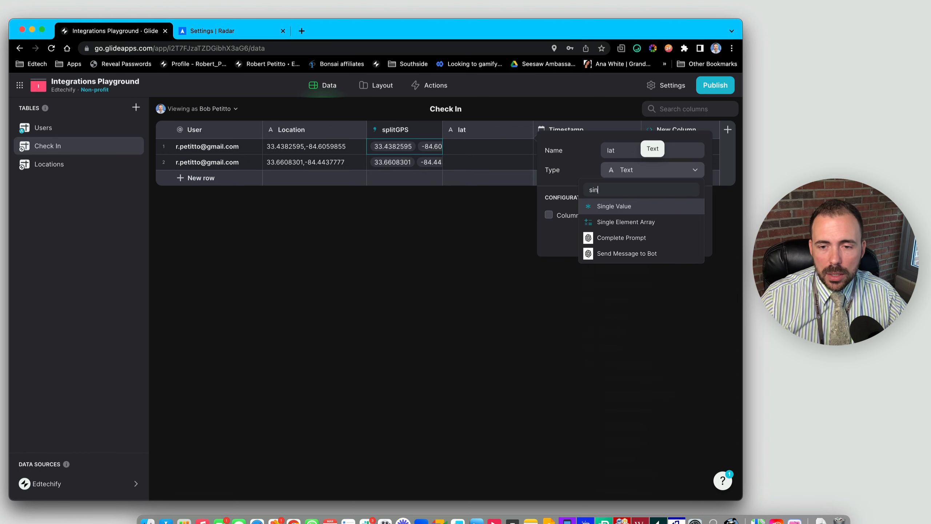
click(602, 205)
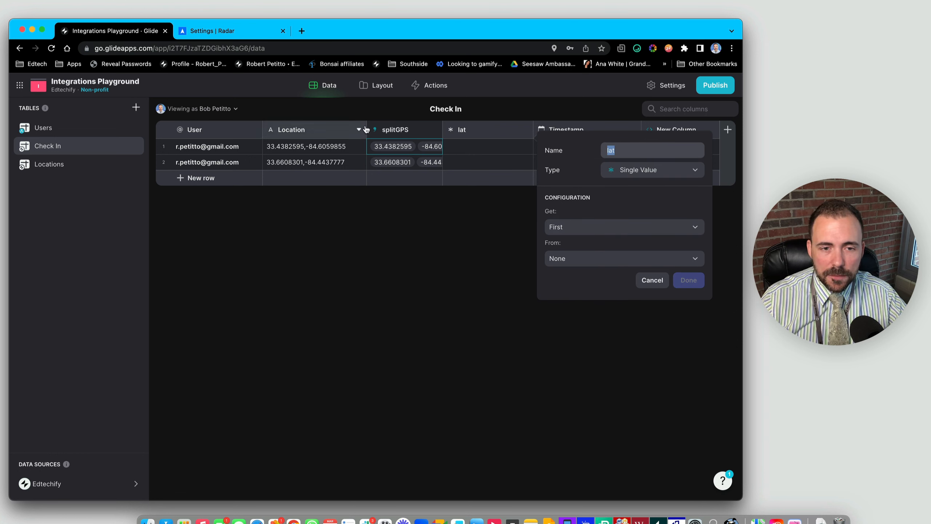
click(577, 259)
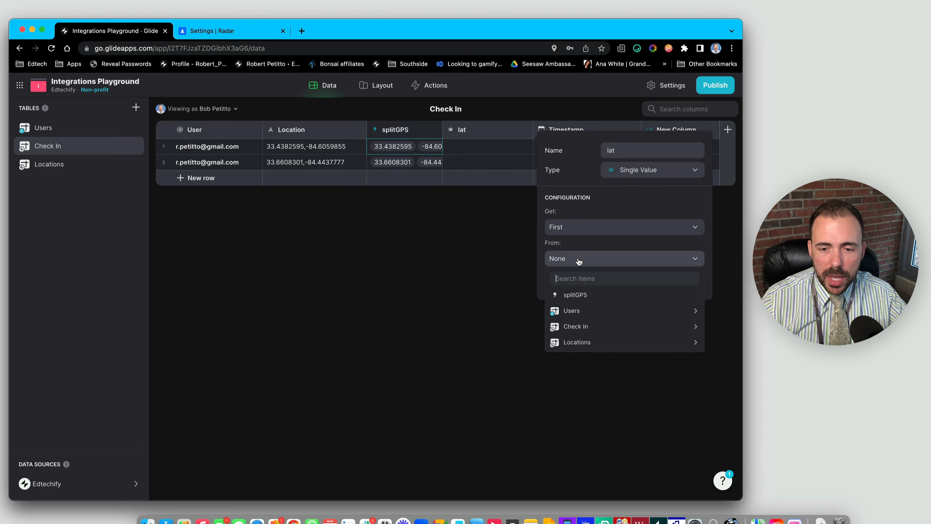
click(582, 296)
click(687, 279)
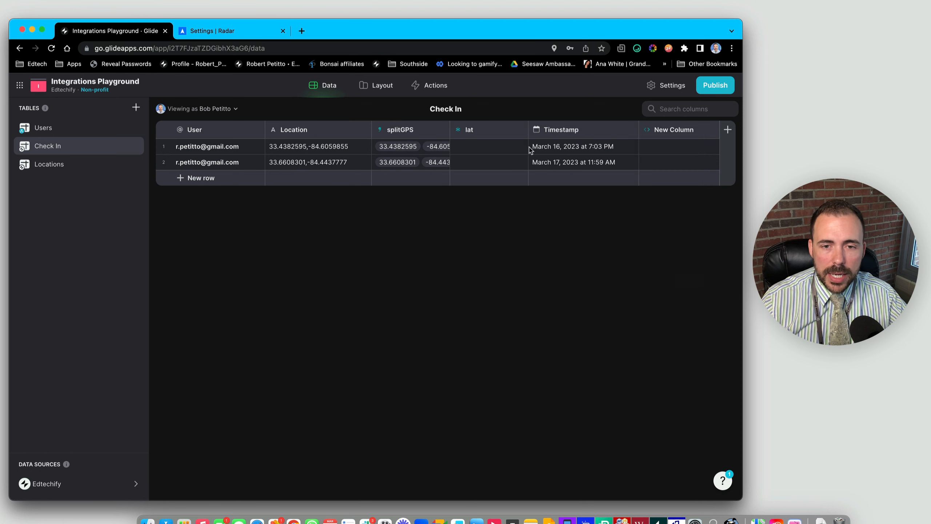
- Duplicate lat as a lon column that takes the last splitGPS value
click(525, 130)
click(475, 165)
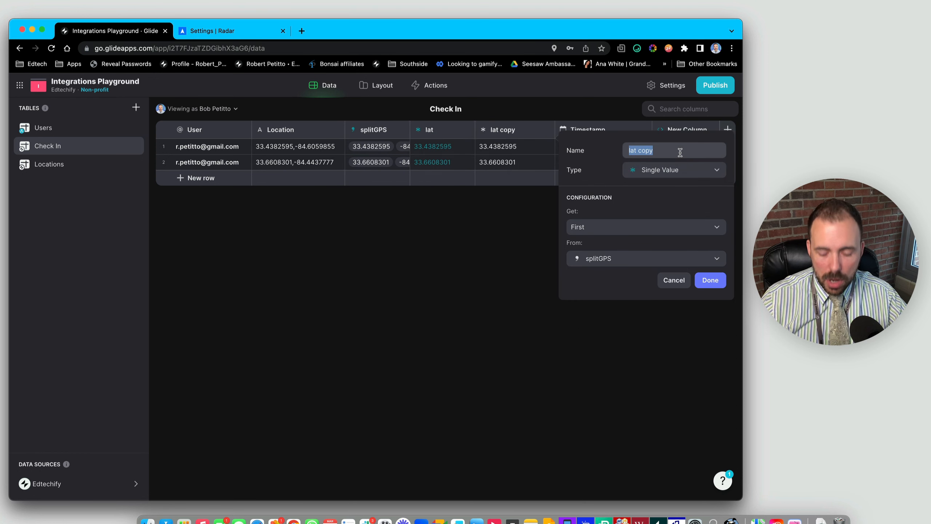
text(lon)
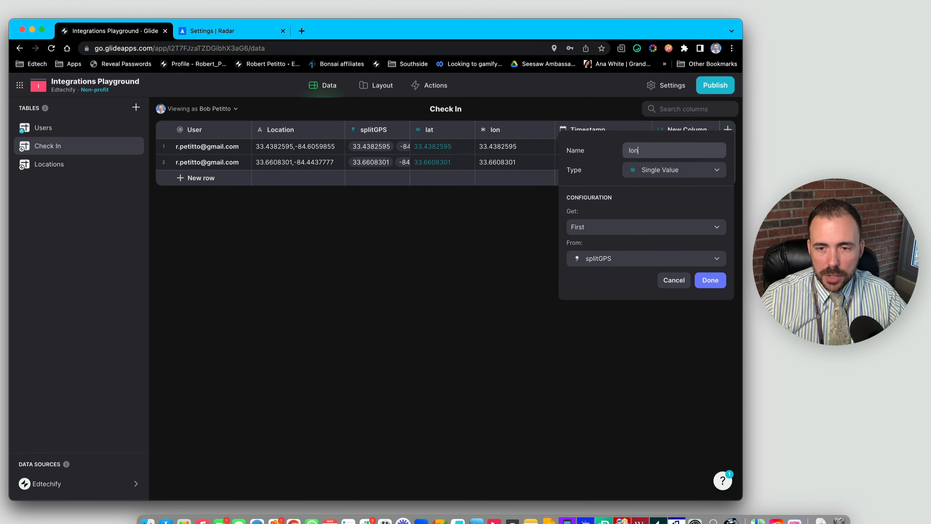
click(584, 227)
click(584, 261)
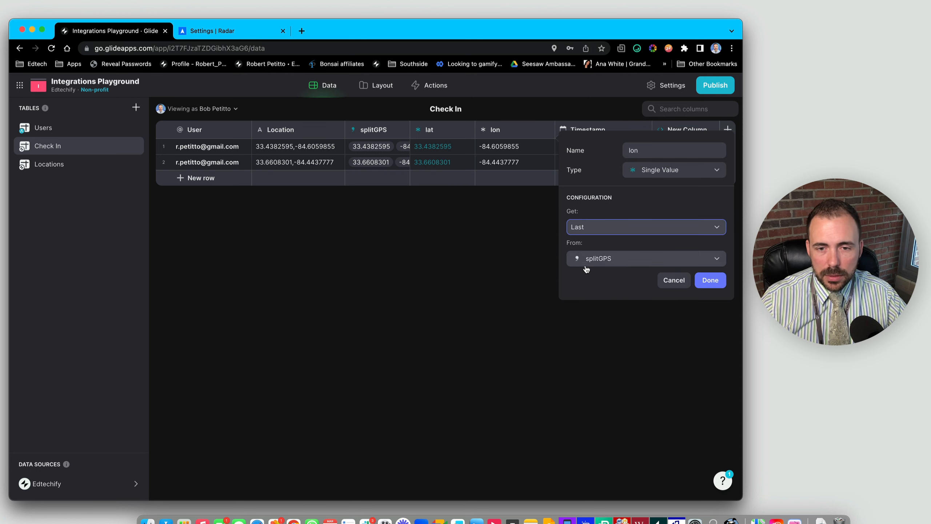
click(709, 280)
drag(440, 146, 528, 164)
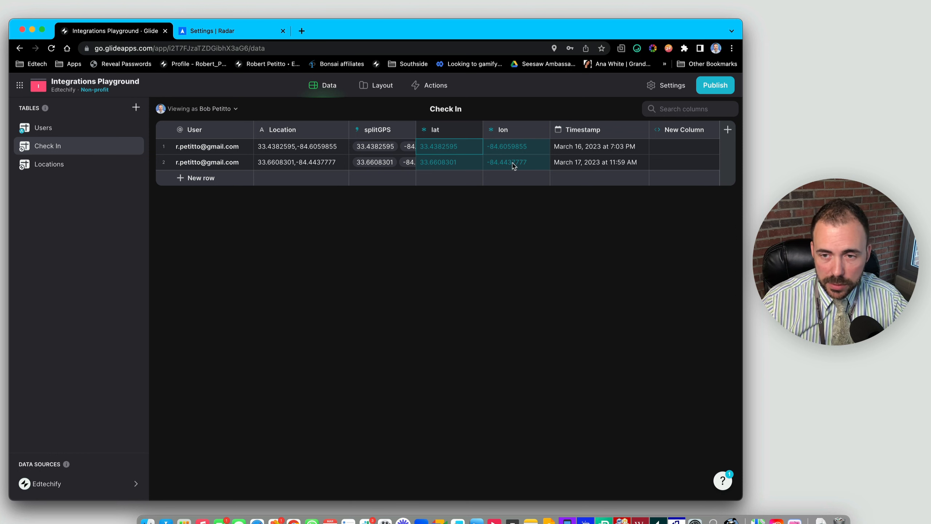
- Name the coordinates column 'Address', with Latitude from lat and Longitude from lon
click(681, 130)
click(681, 131)
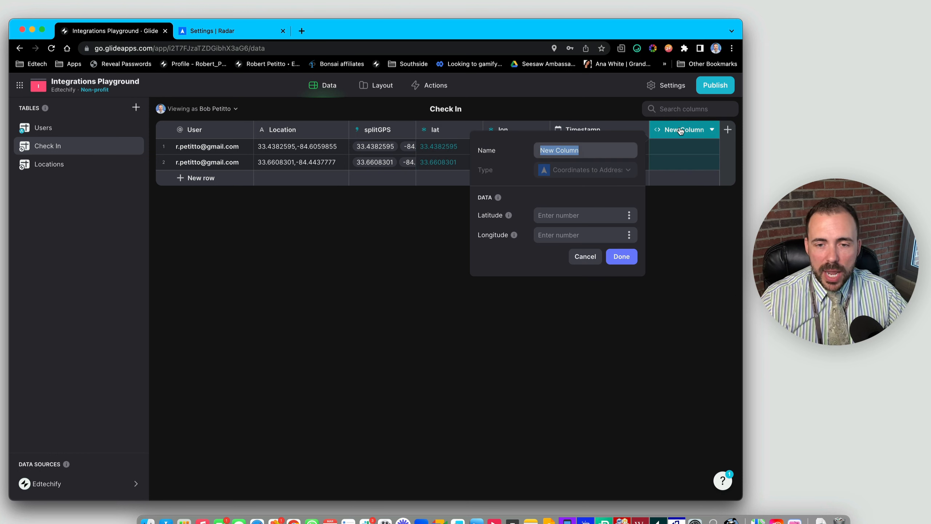
text(Addre)
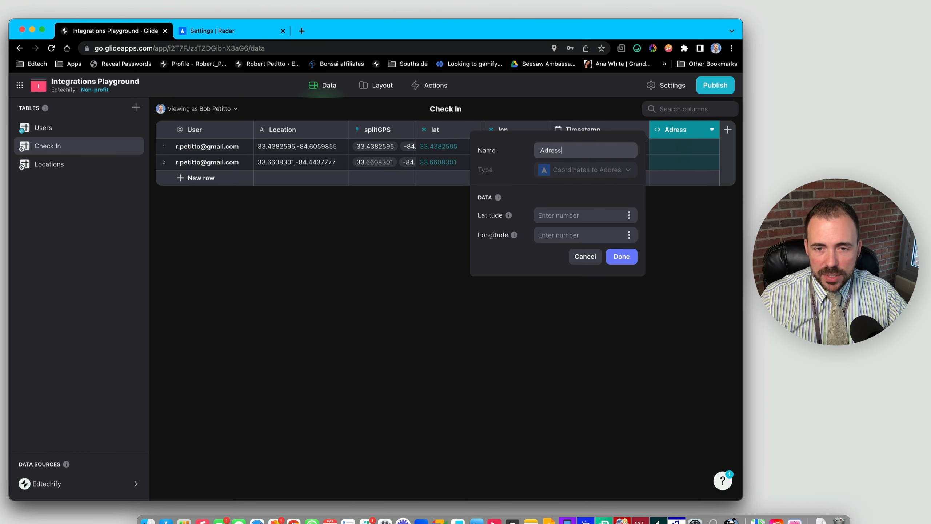
text(ss)
click(551, 150)
text(d)
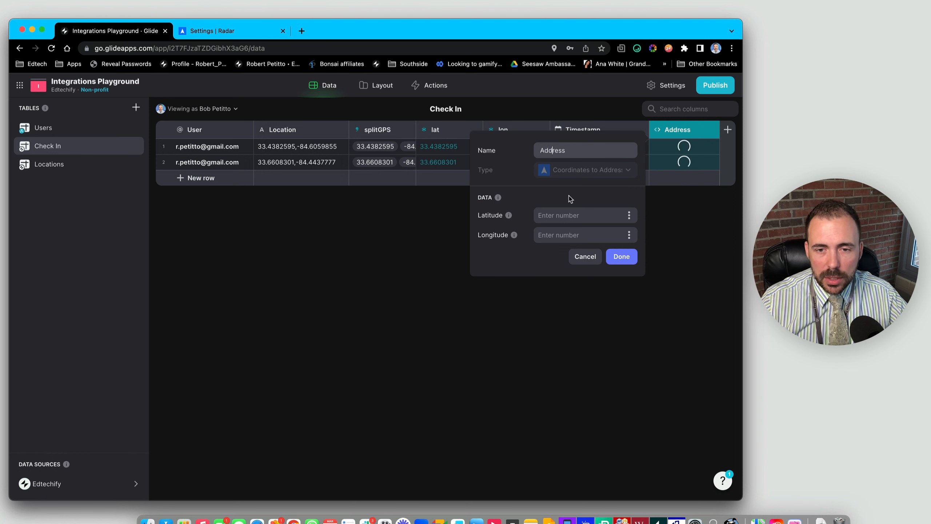
click(629, 215)
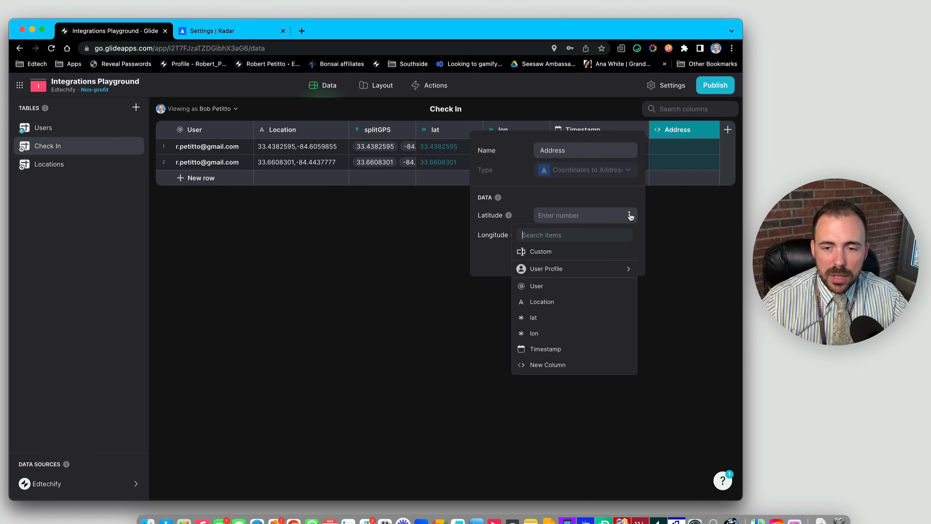
click(562, 318)
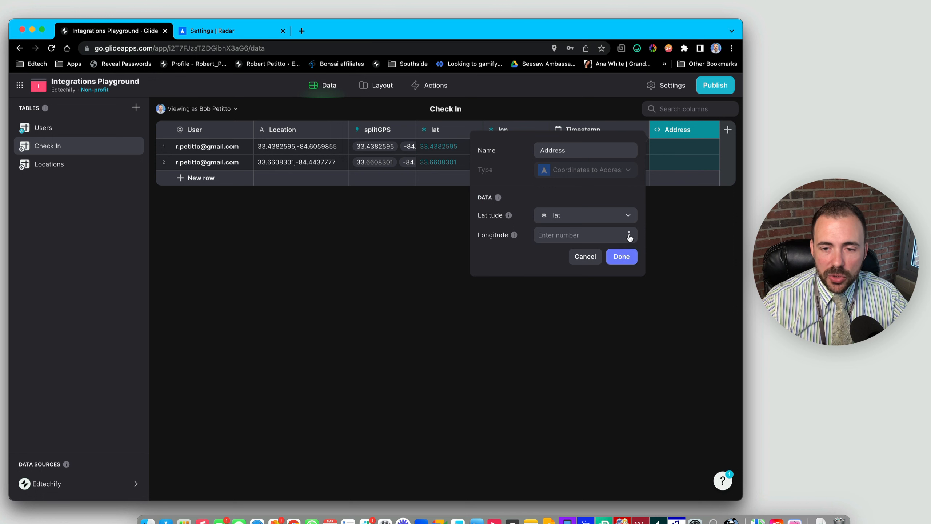
click(630, 235)
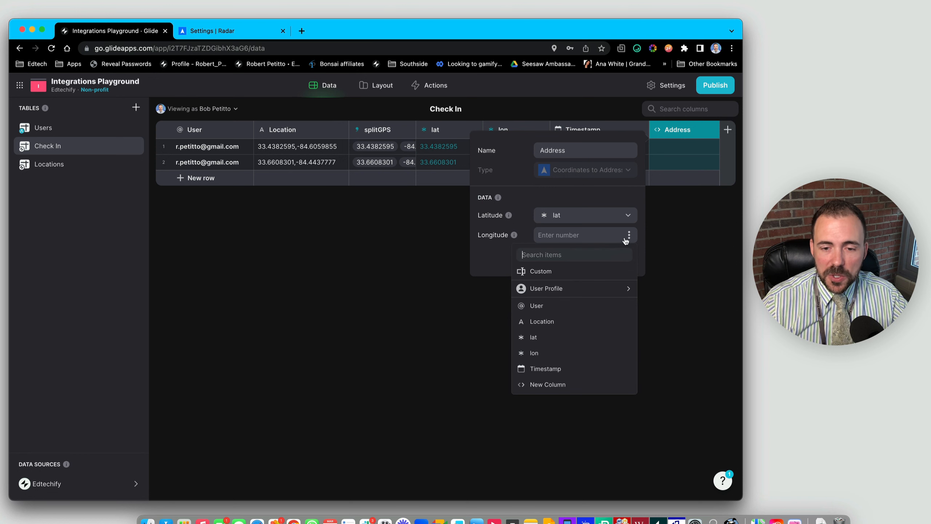
click(558, 353)
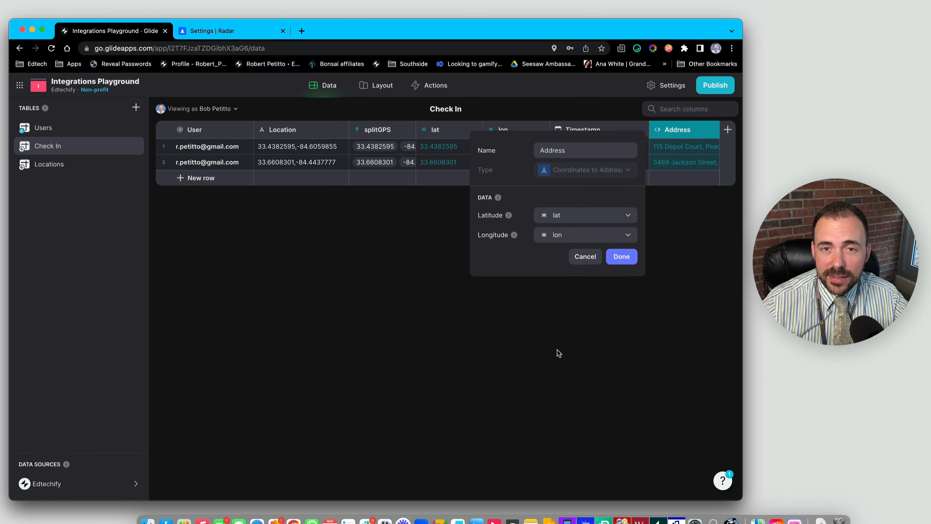
click(621, 257)
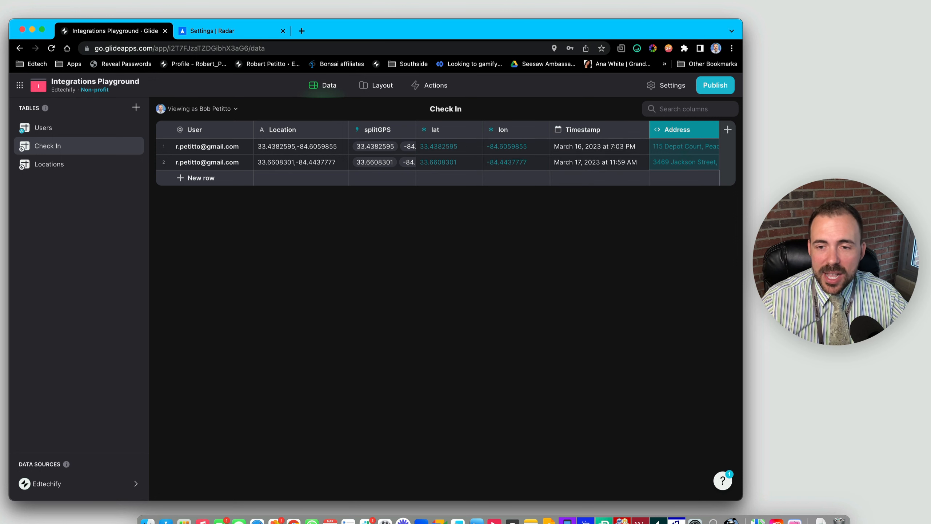
- Title the Map component's Check In pins with Address, verify on a pin, and return to Data
click(376, 85)
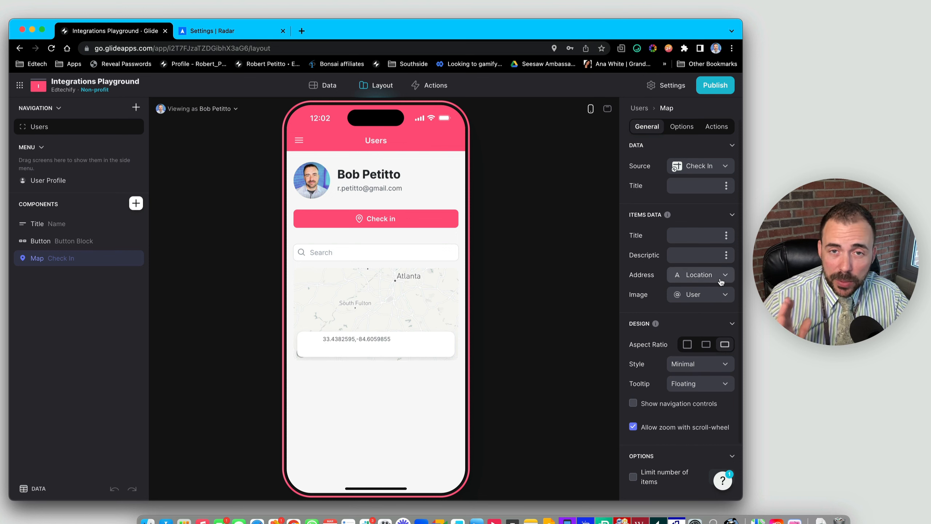
click(726, 235)
click(670, 385)
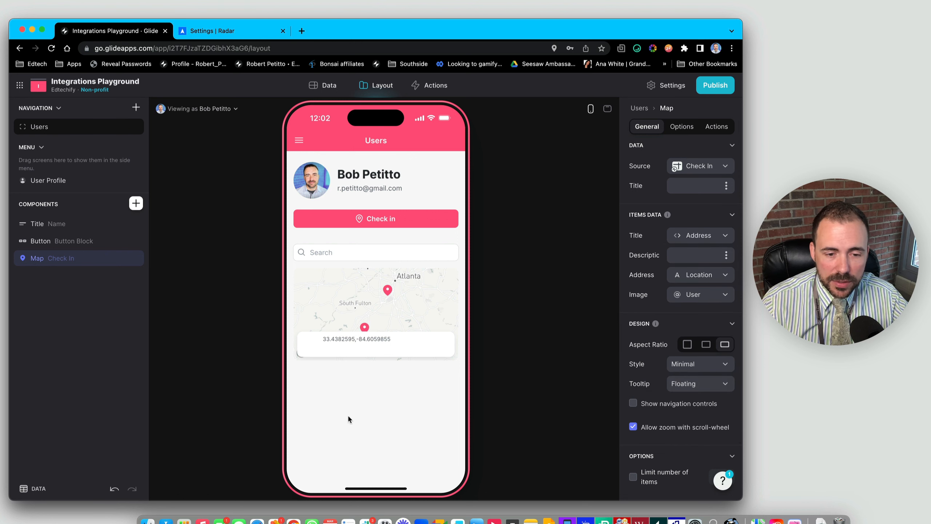
click(387, 290)
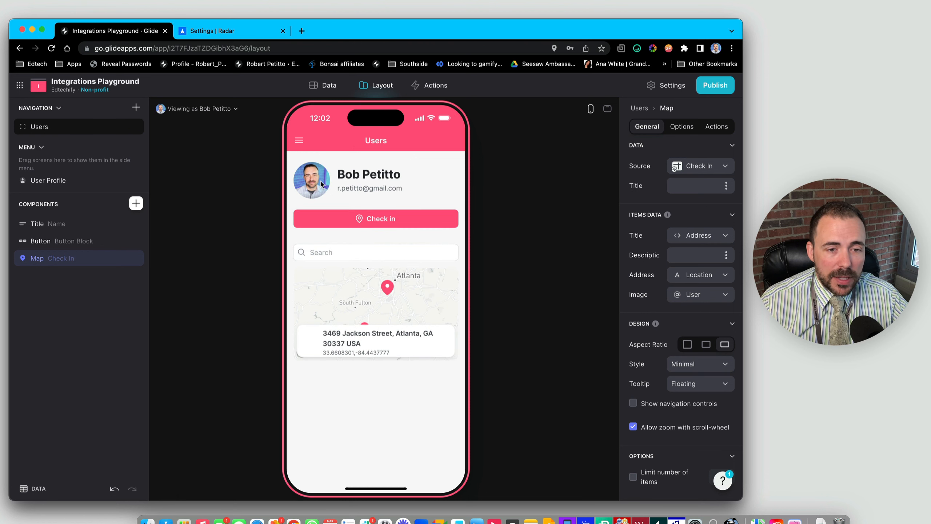
click(327, 85)
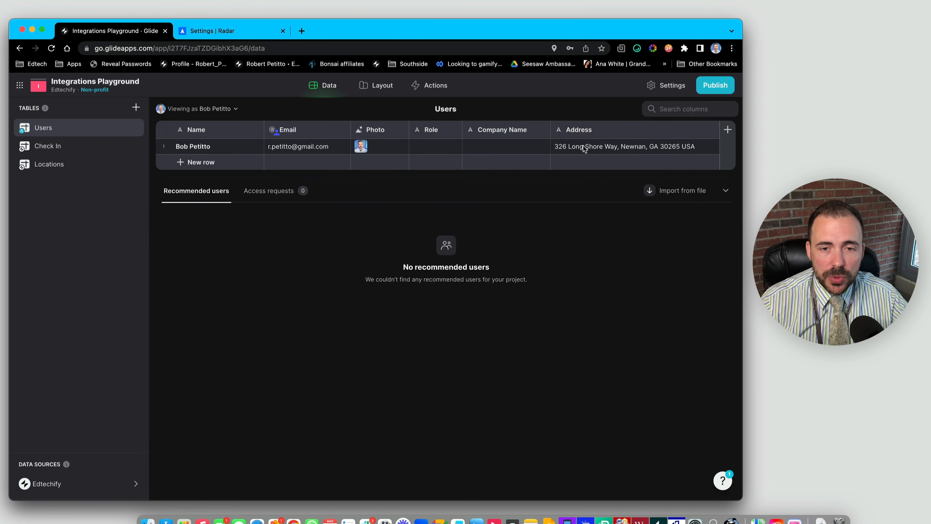
- Delete the stored address in the first user's Address cell
click(604, 148)
key(BackSpace)
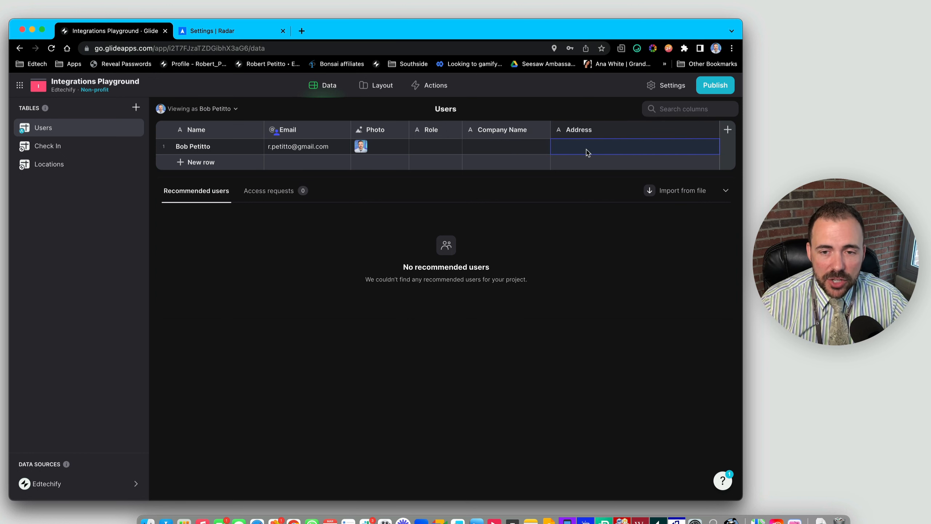
- Add a Radar Complete Address column to the Users table named 'Complete Address'
click(729, 130)
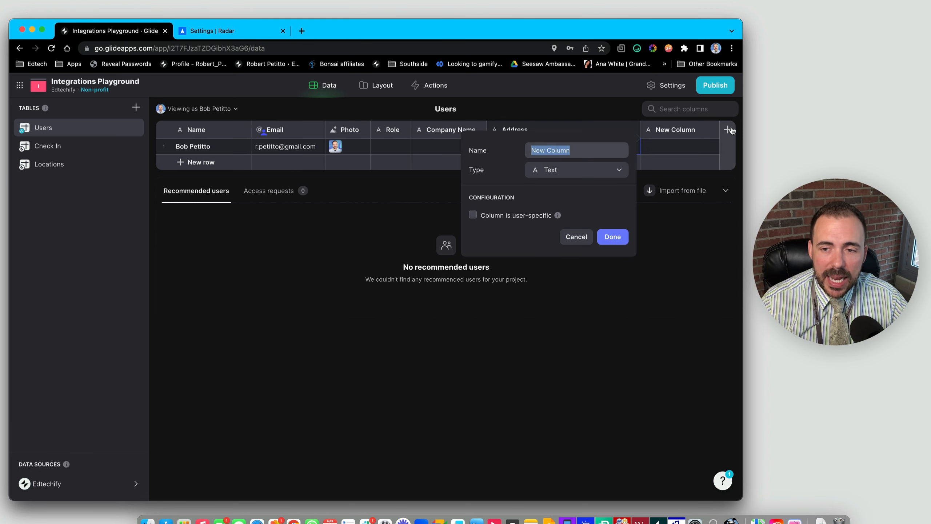
click(543, 170)
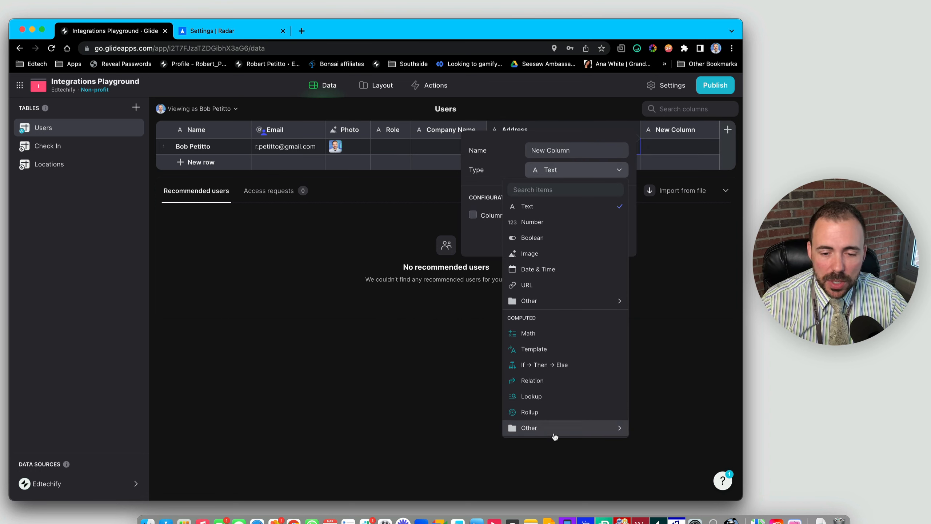
mouse_move(553, 431)
mouse_move(392, 457)
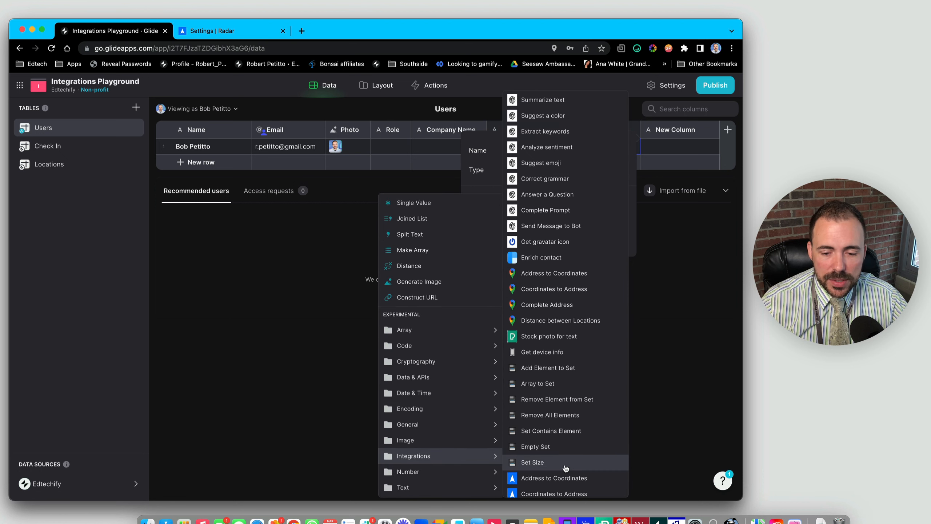
scroll(564, 471, down, 1)
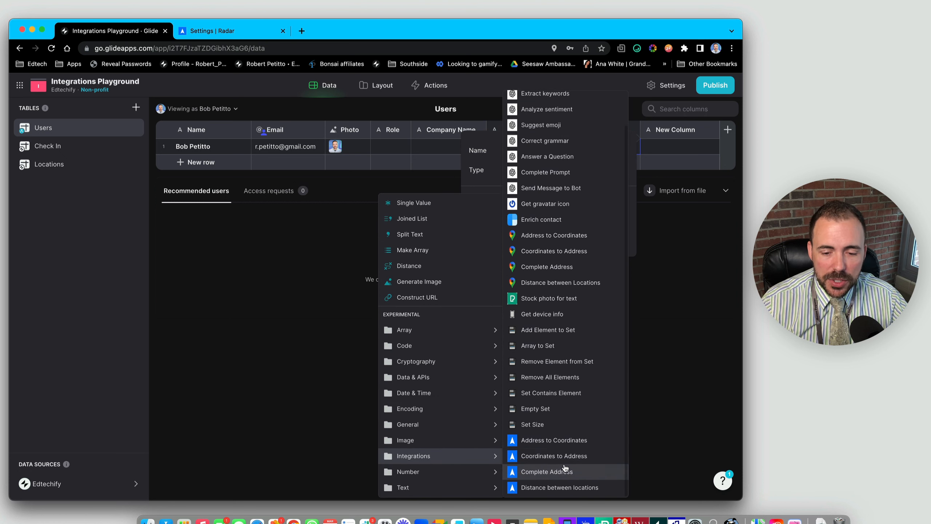
click(545, 474)
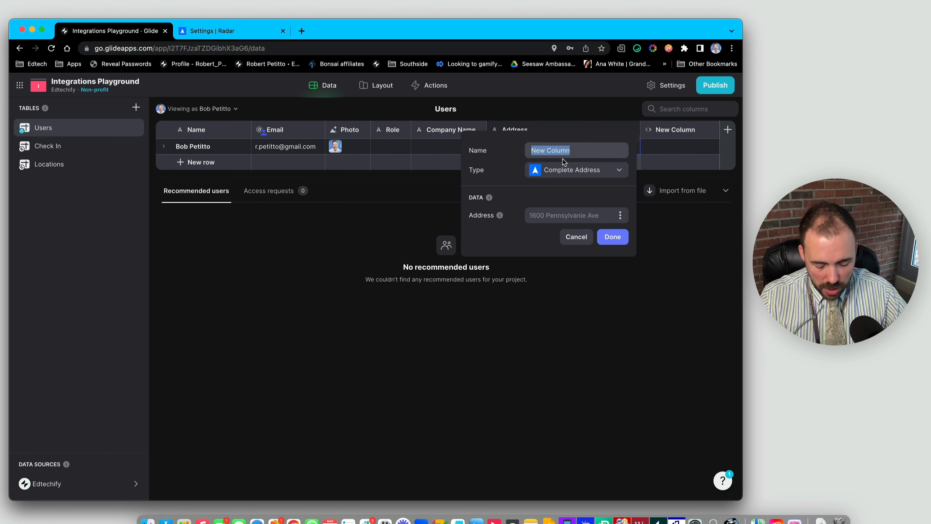
text(Complete Ad)
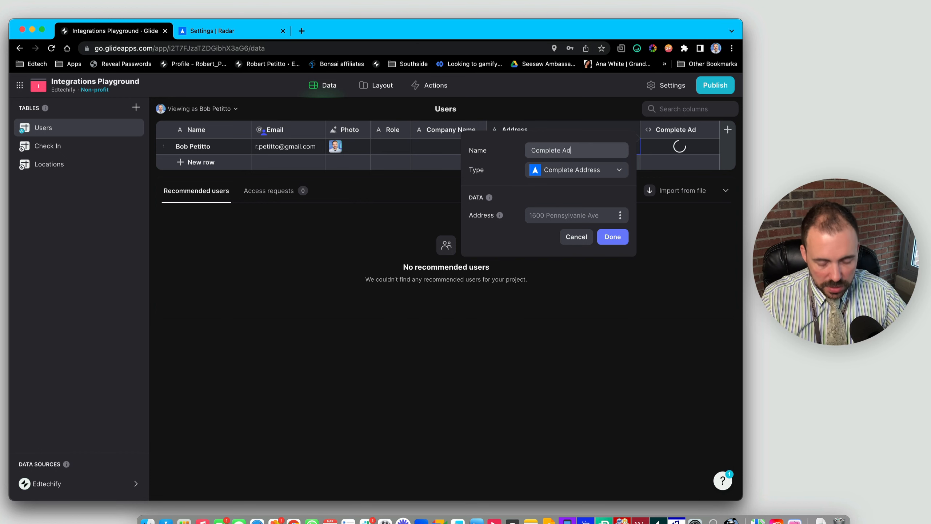
text(ress)
click(565, 150)
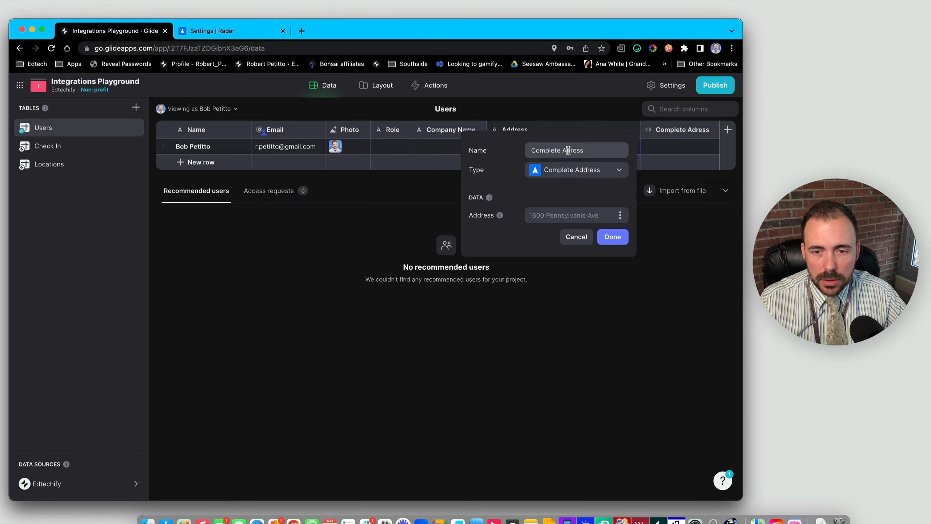
text(d)
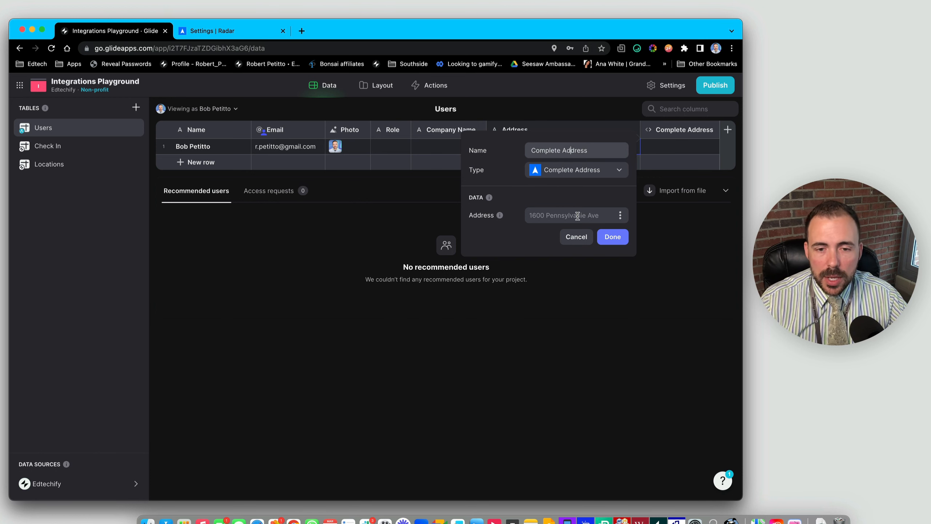
- Feed the Address column into Complete Address, confirm, and check the still-empty result cell
click(620, 215)
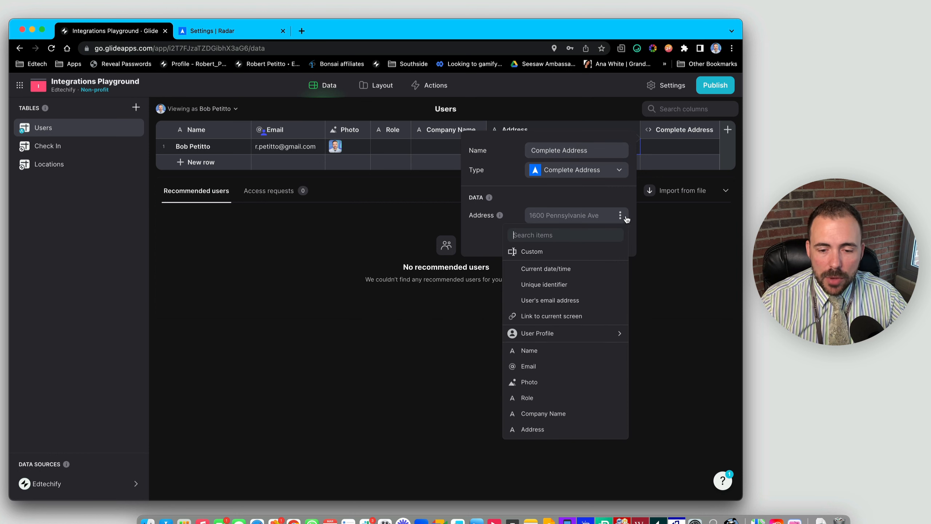
click(540, 433)
click(611, 236)
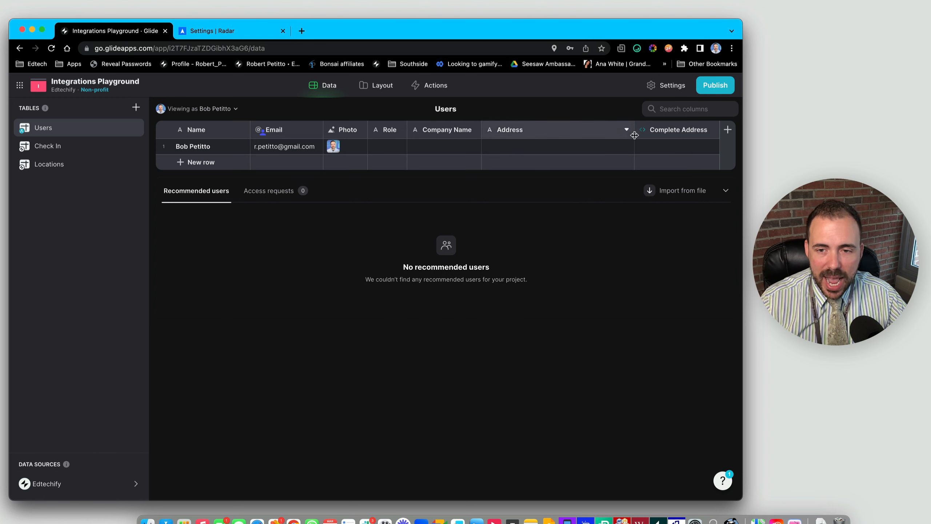
click(659, 150)
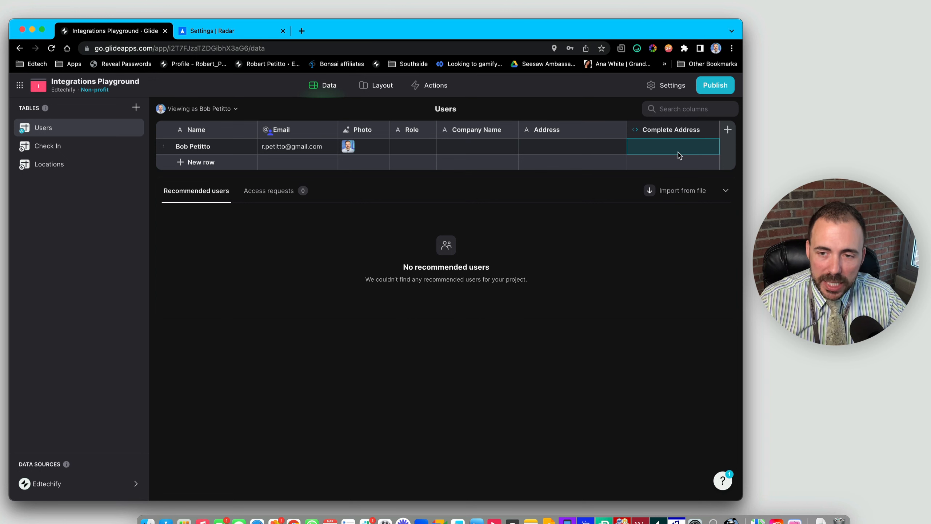
click(564, 151)
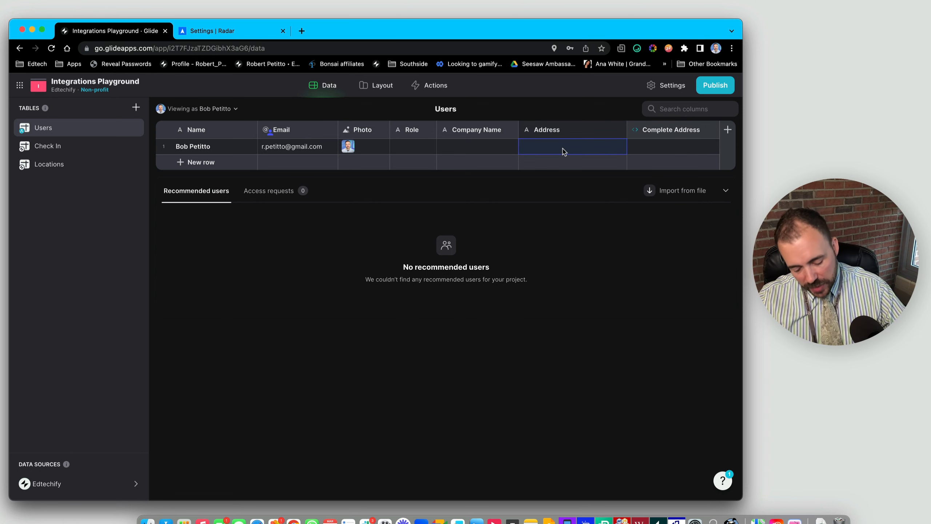
text(W)
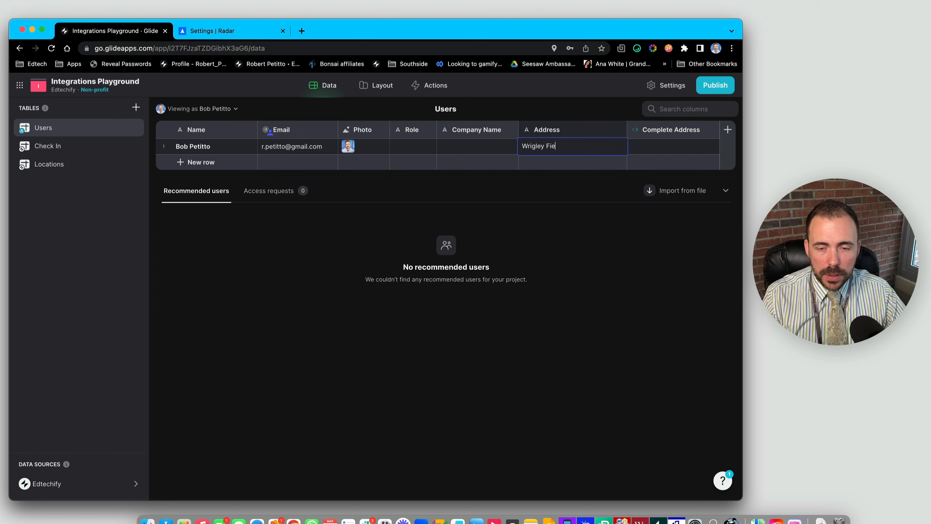
text(rigley Fie)
key(Return)
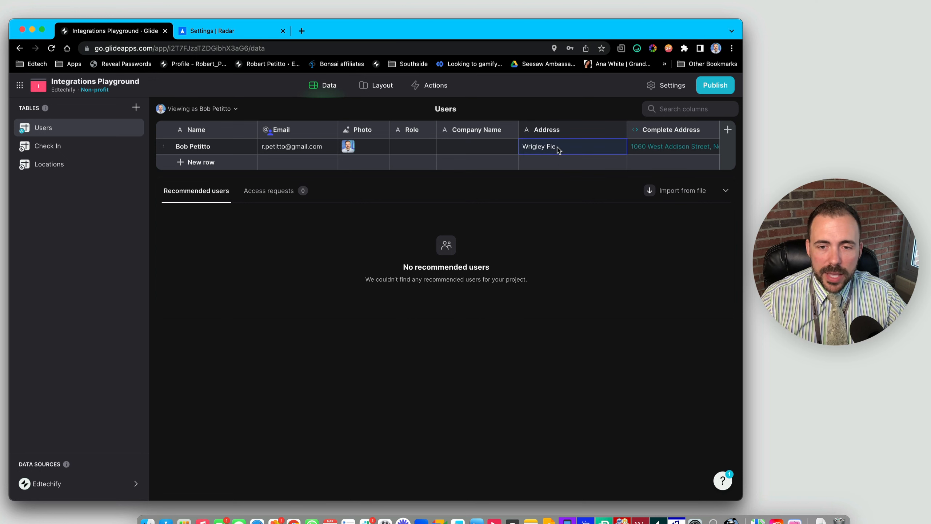
click(674, 150)
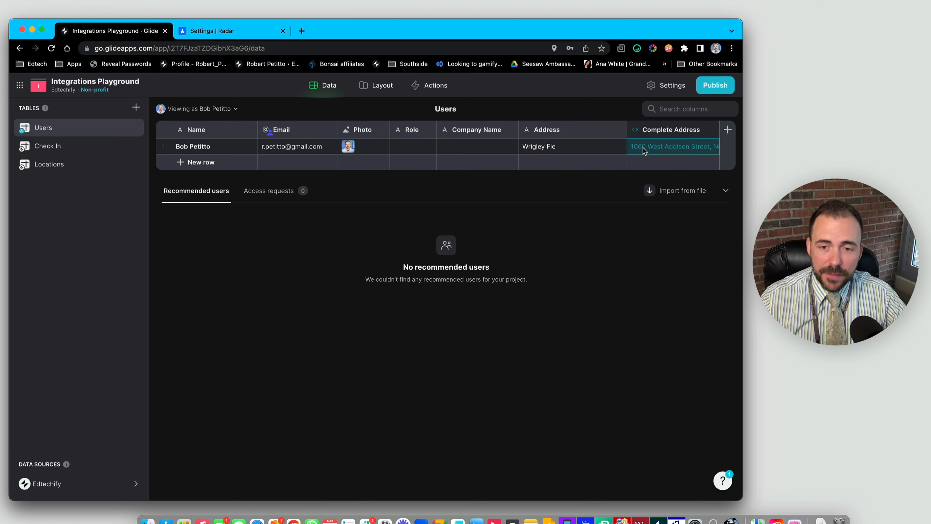
click(555, 151)
click(681, 152)
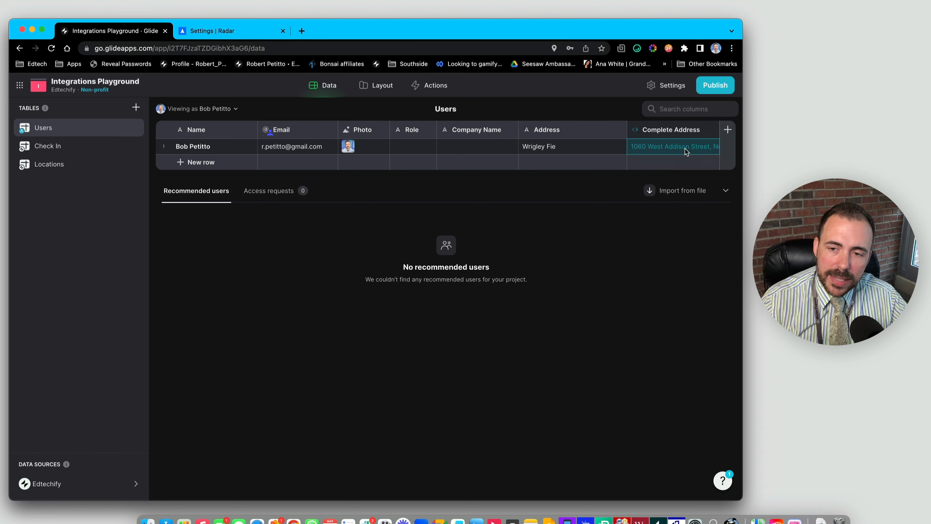
click(554, 148)
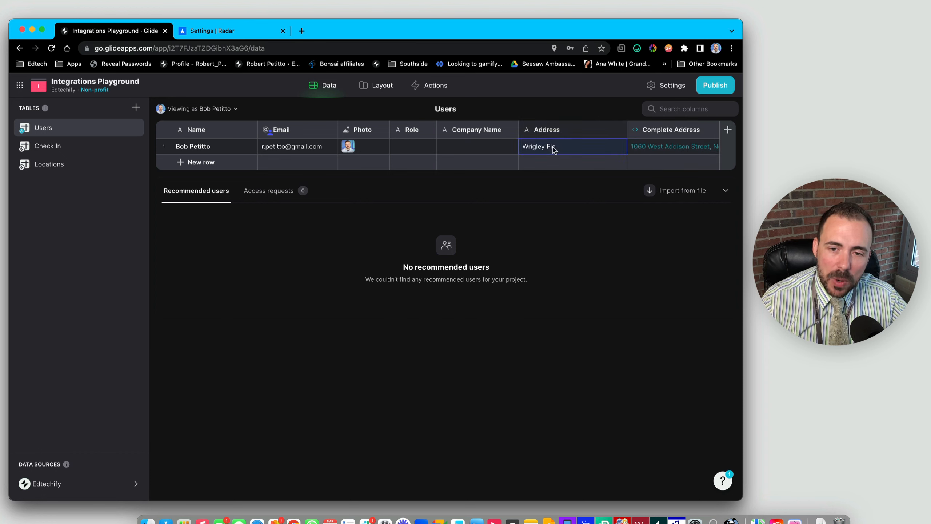
click(672, 150)
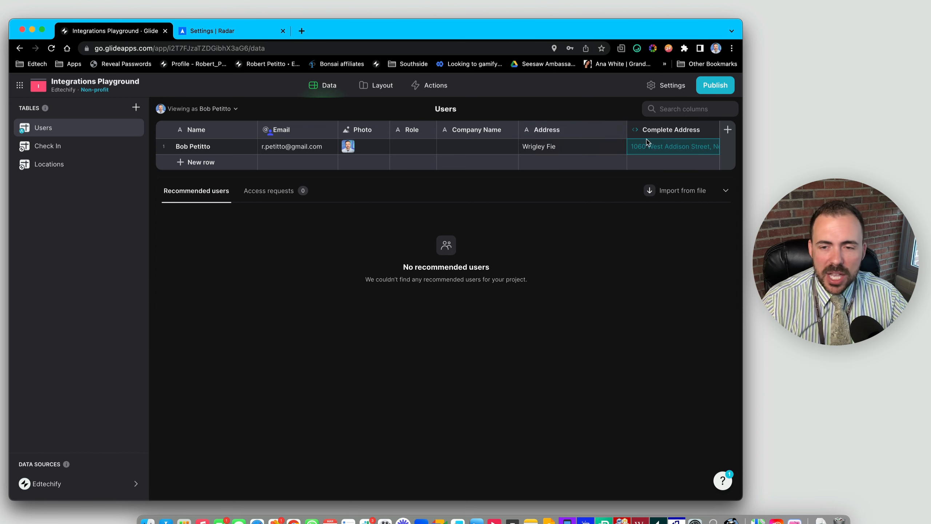
click(571, 152)
key(BackSpace)
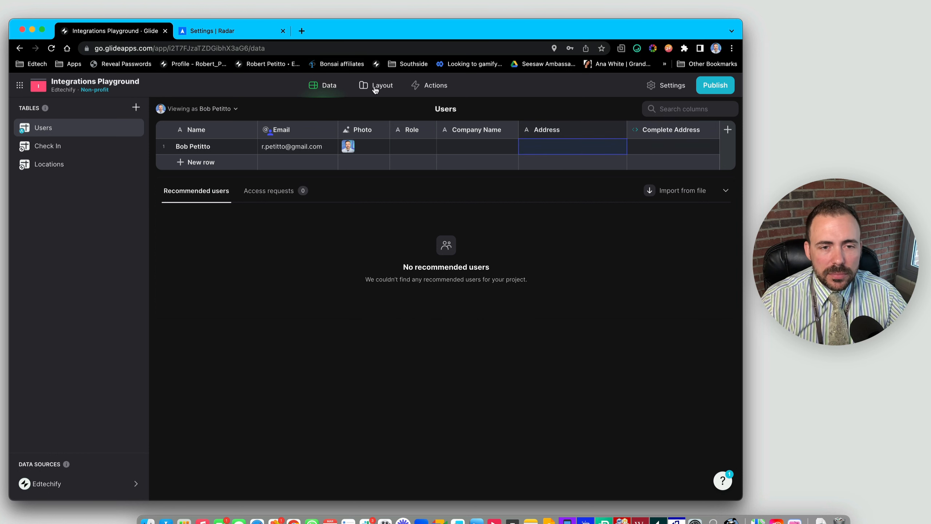
- Add a Text Entry component to the Users screen bound to the Address column
click(375, 88)
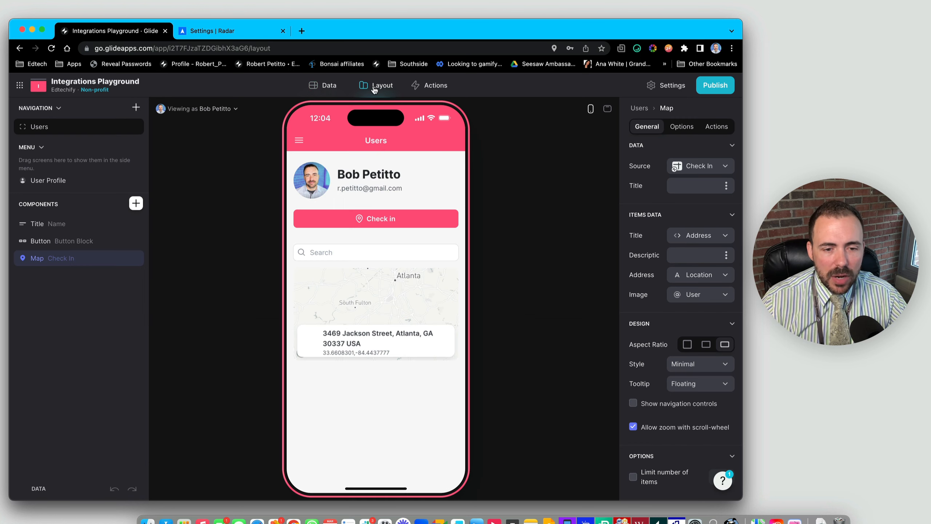
click(135, 204)
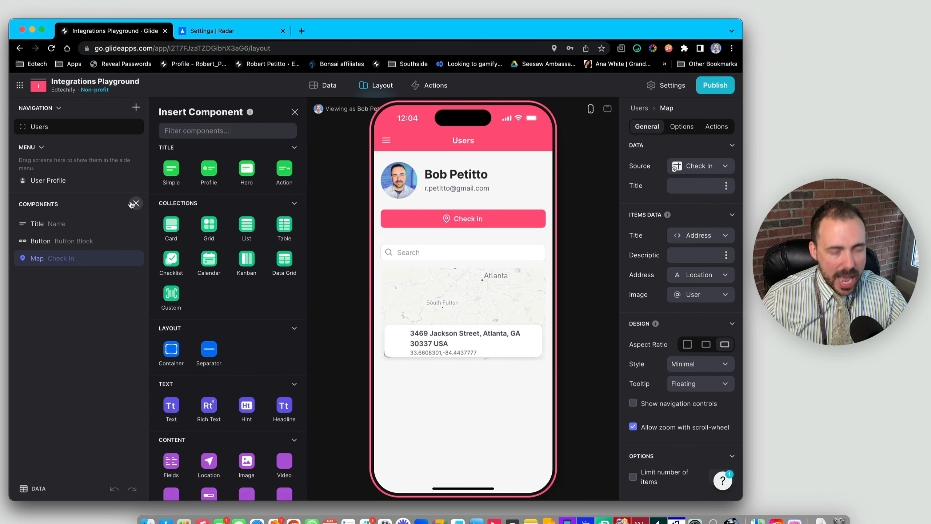
text(tex)
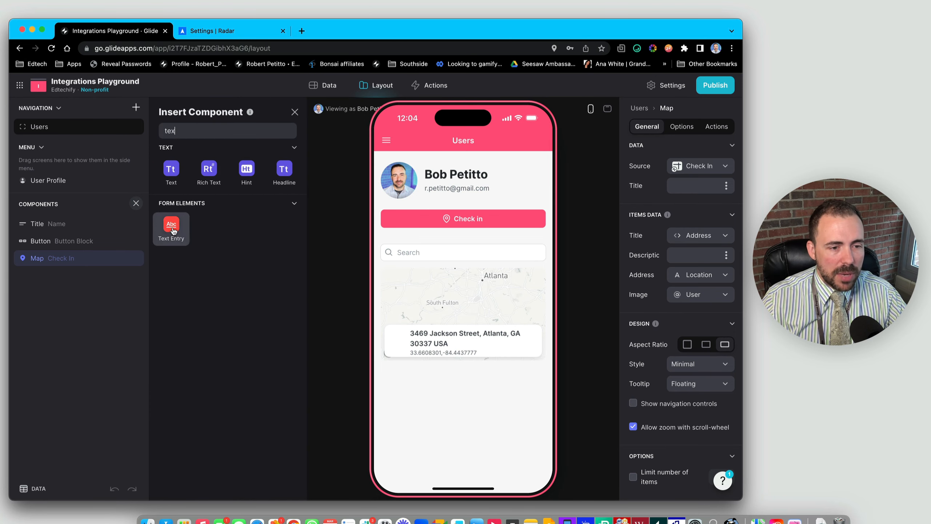
click(173, 230)
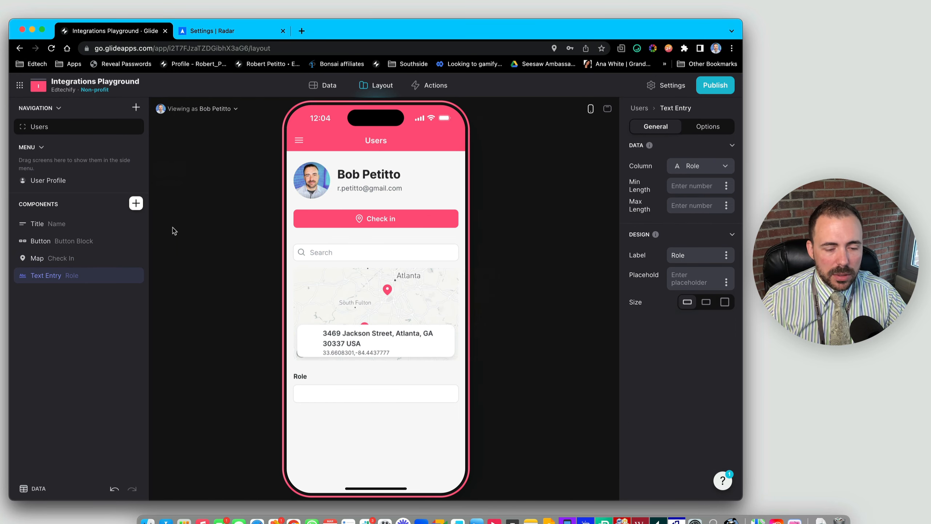
click(678, 171)
click(661, 281)
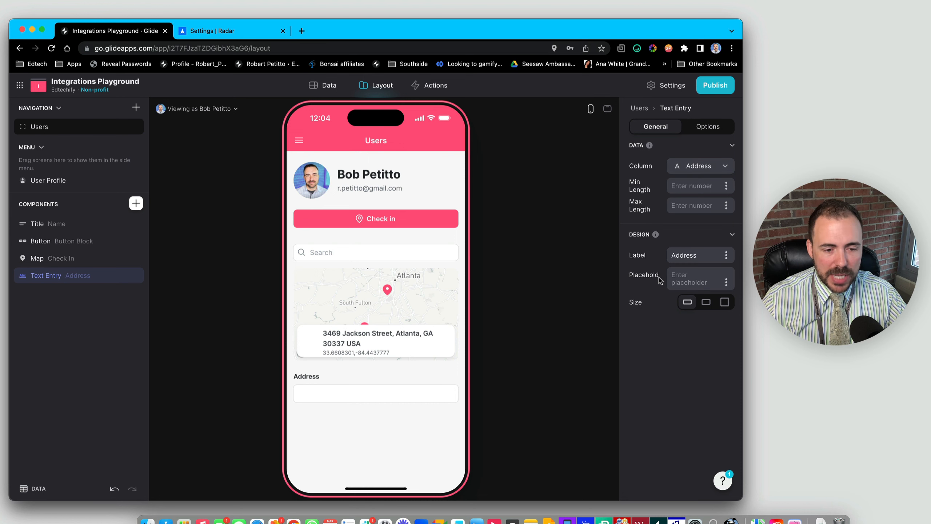
- Place a Hint component directly below the Address text entry
click(135, 203)
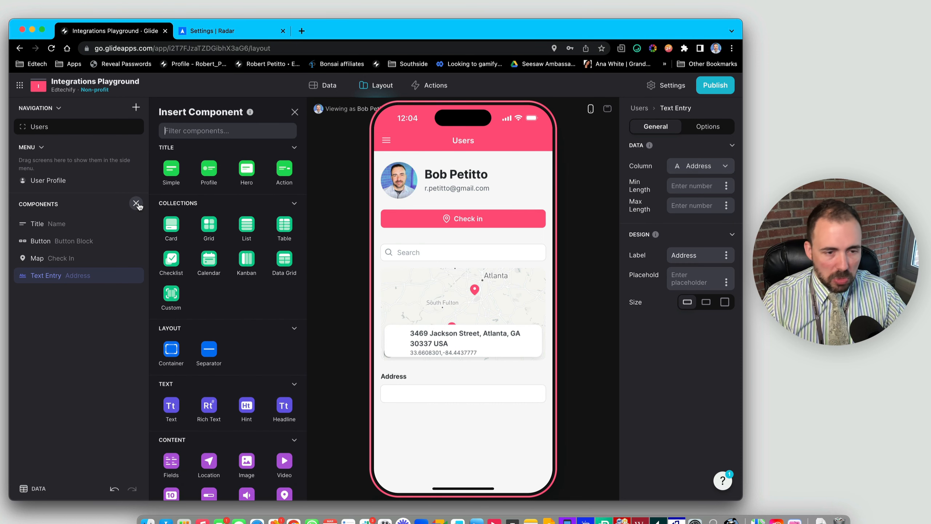
text(hin)
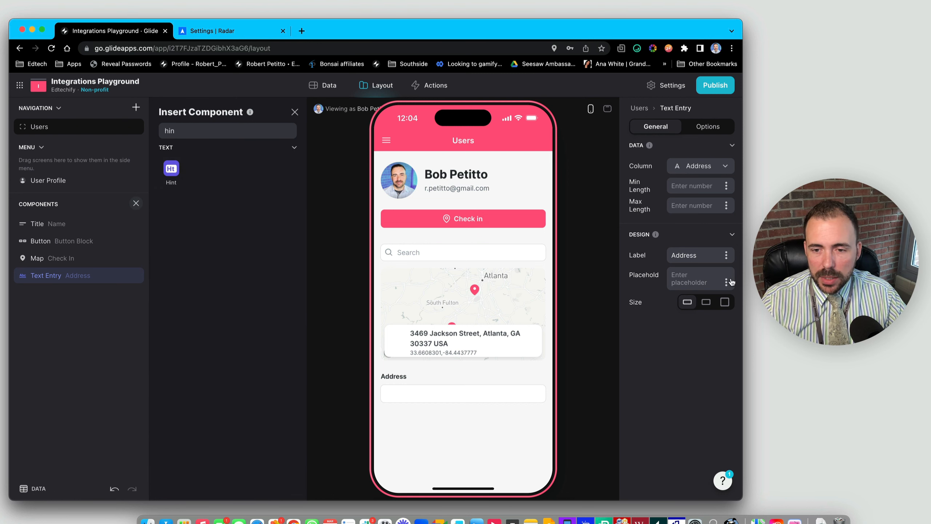
drag(171, 169, 90, 294)
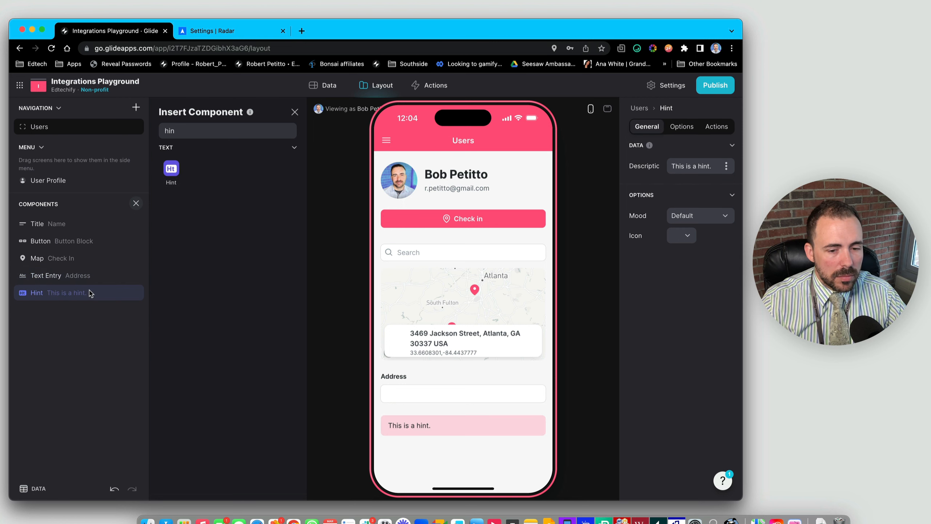
- Show Complete Address in the hint description and add a Radar Complete Address action
click(729, 168)
click(656, 365)
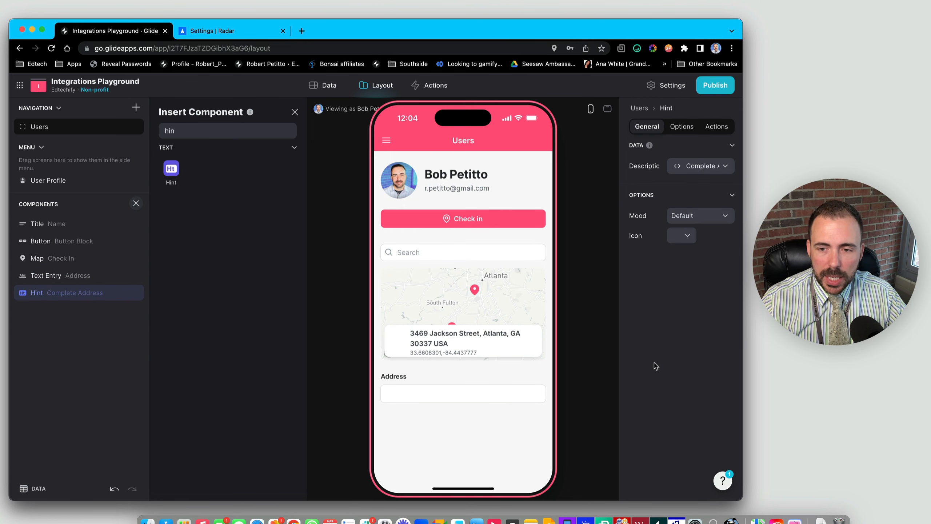
click(715, 128)
click(677, 208)
click(638, 253)
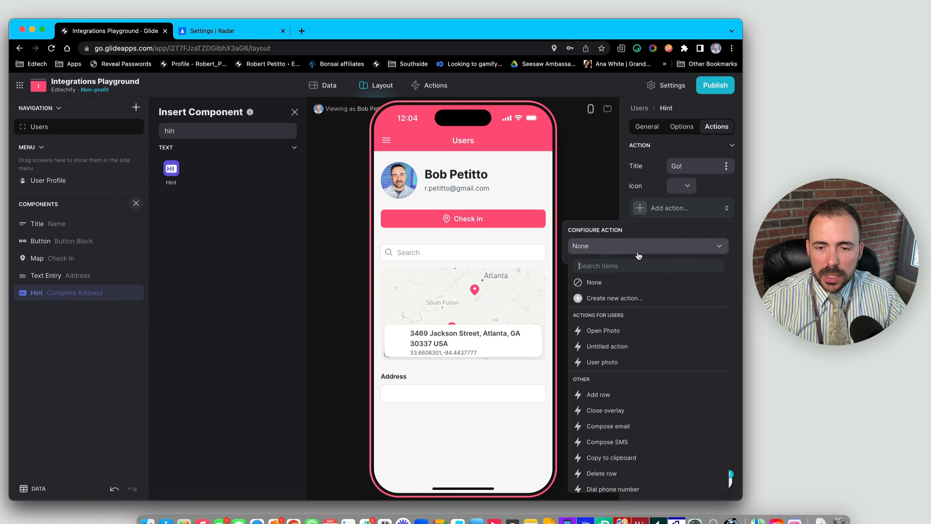
scroll(649, 444, down, 10)
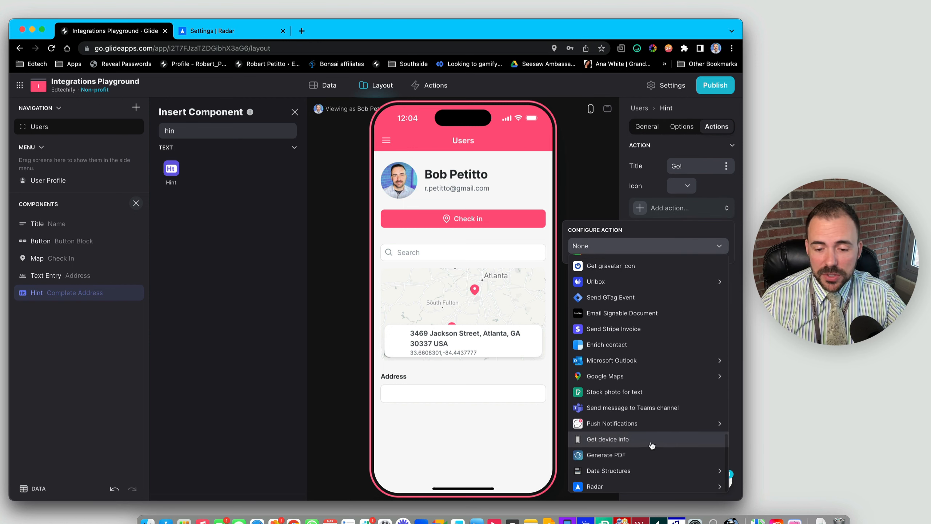
mouse_move(607, 490)
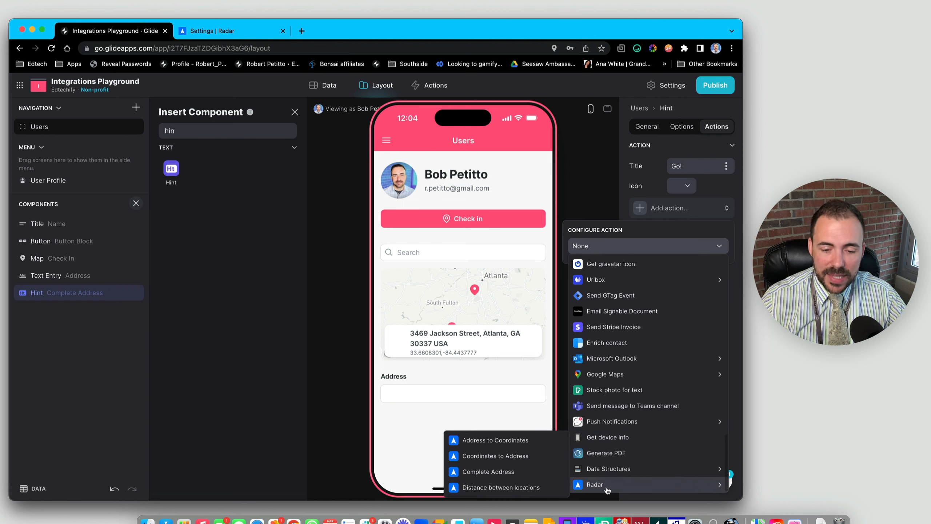
click(498, 476)
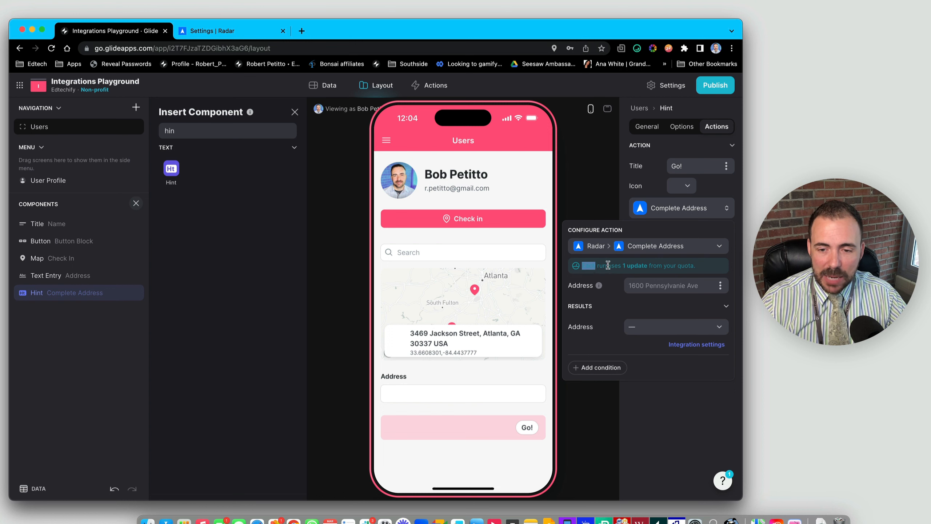
drag(608, 264, 648, 265)
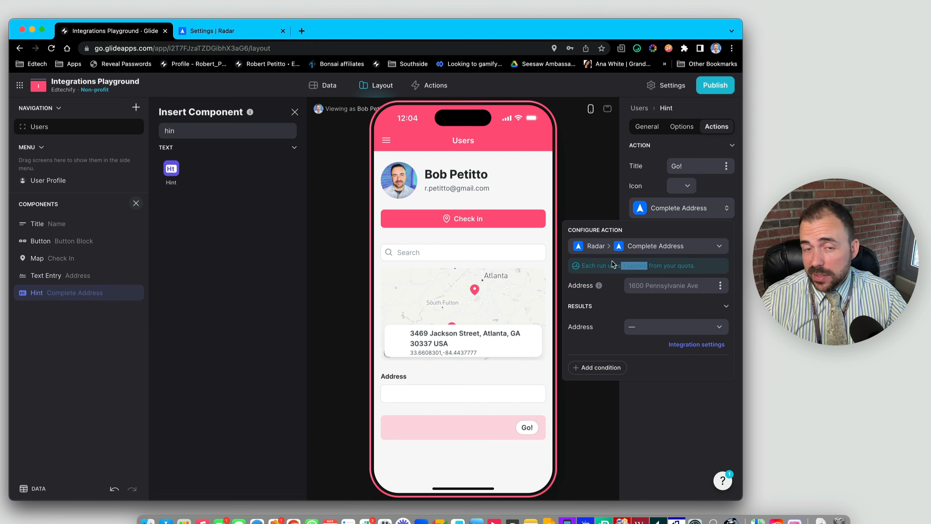
click(607, 298)
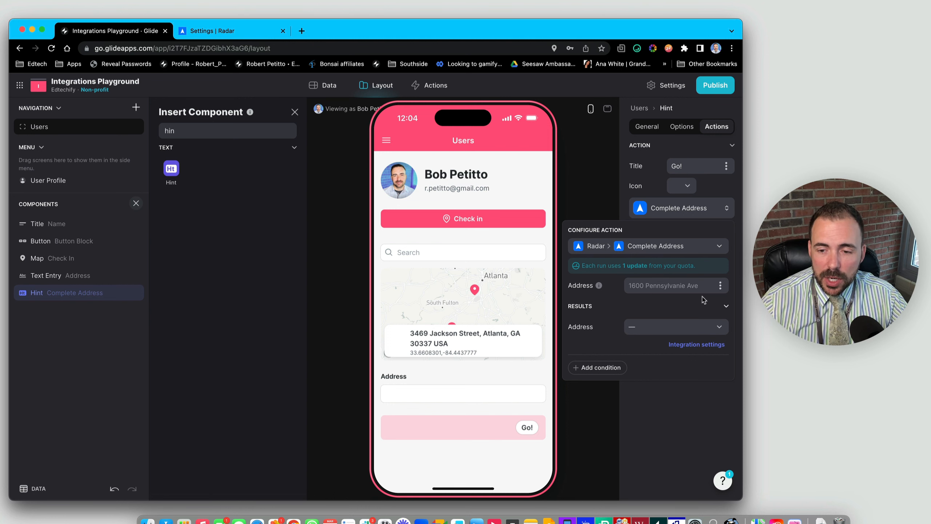
- Set the action's input to Address and save its result back into Address
click(720, 285)
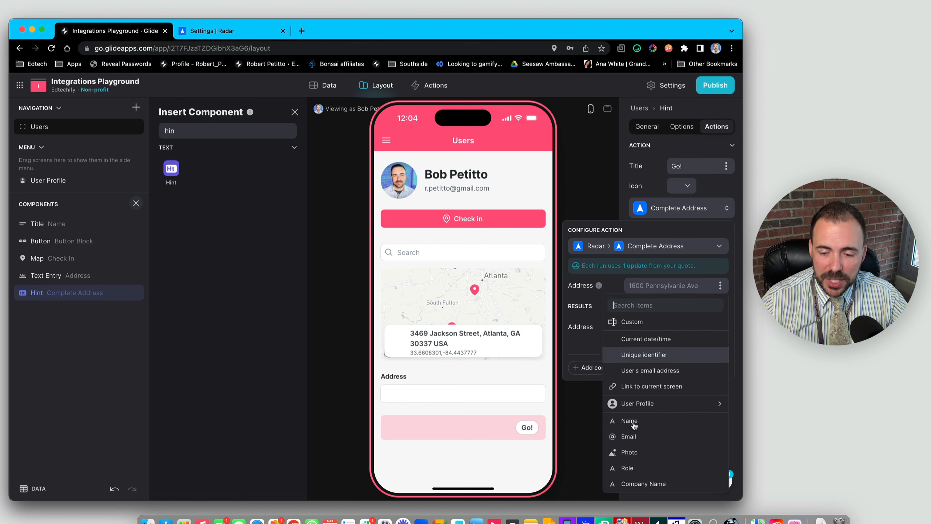
scroll(652, 475, down, 2)
click(651, 473)
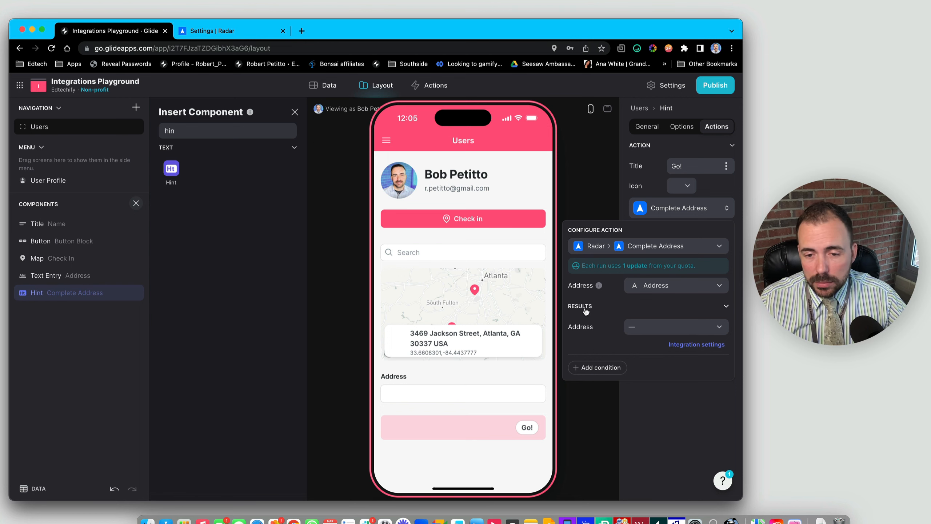
click(660, 328)
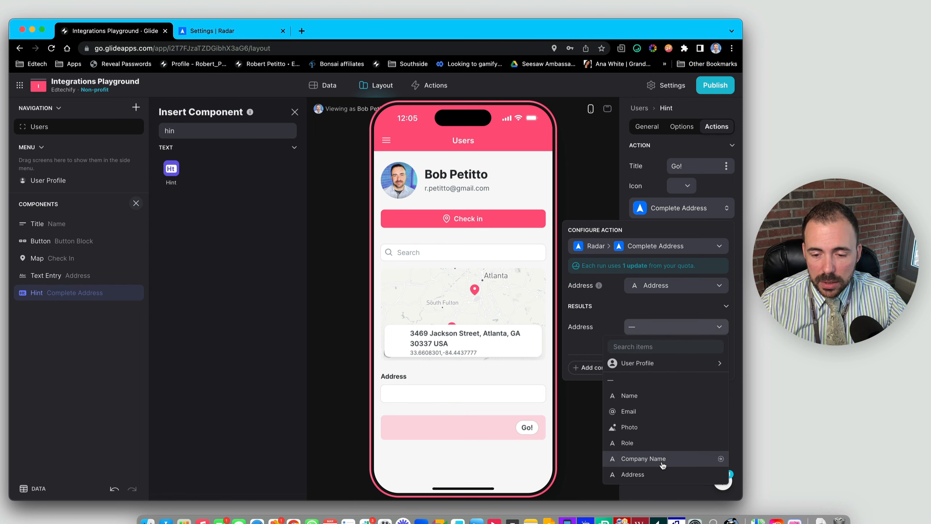
click(626, 475)
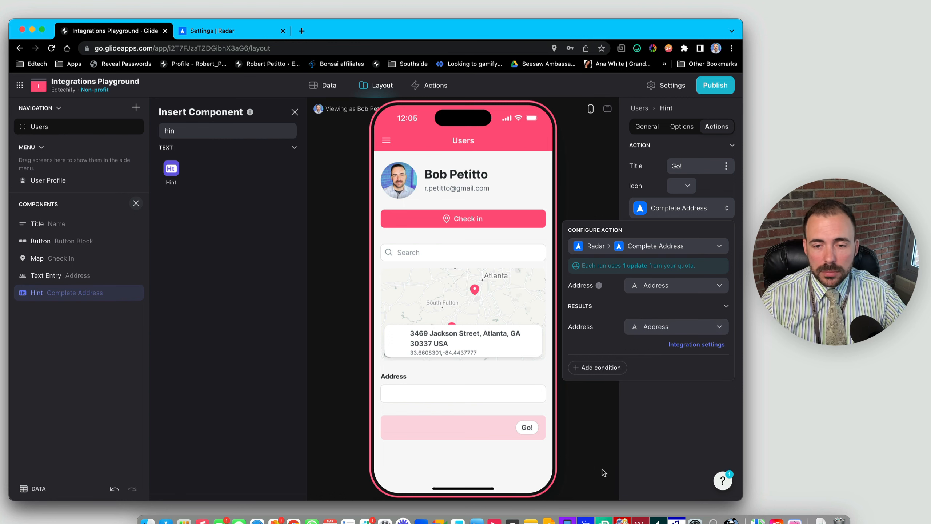
click(475, 456)
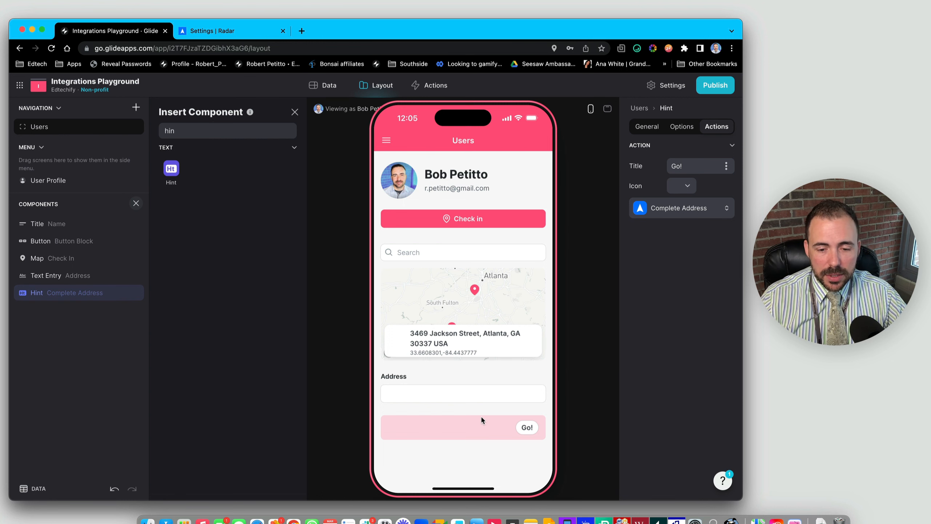
- Type 'W' in the preview's Address field and apply the suggested Chicago address
click(433, 395)
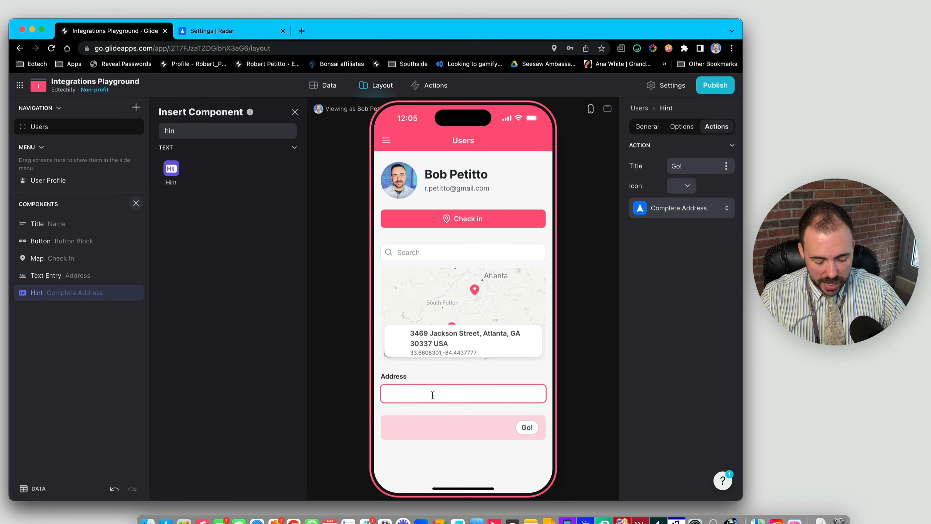
text(Wrigley F)
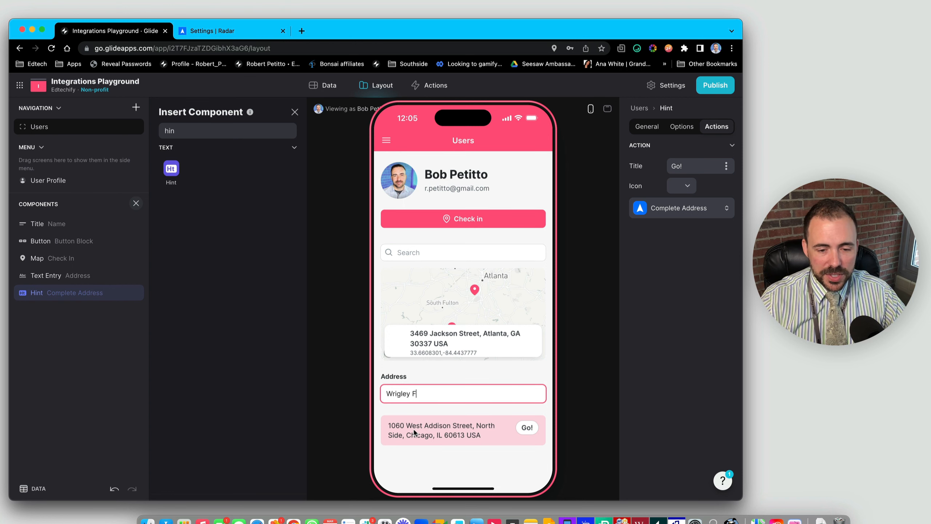
drag(388, 425, 480, 441)
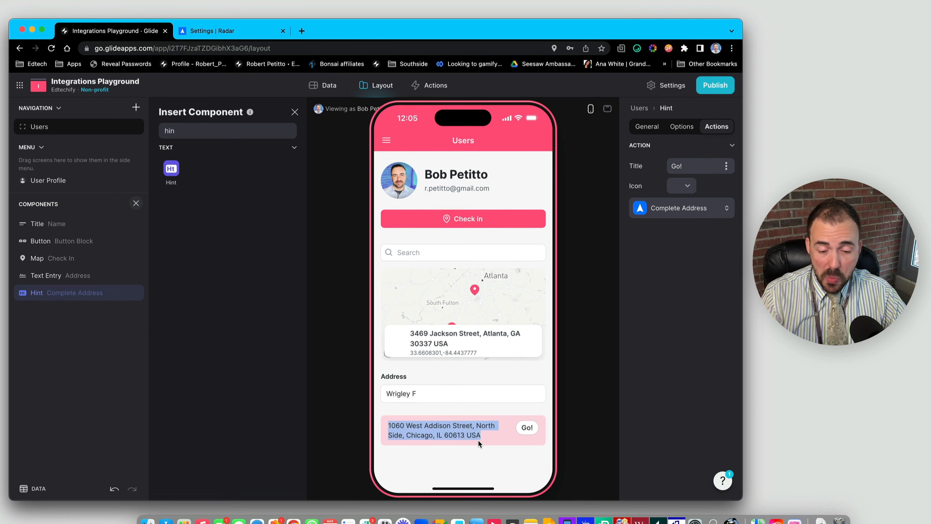
click(524, 428)
triple_click(476, 401)
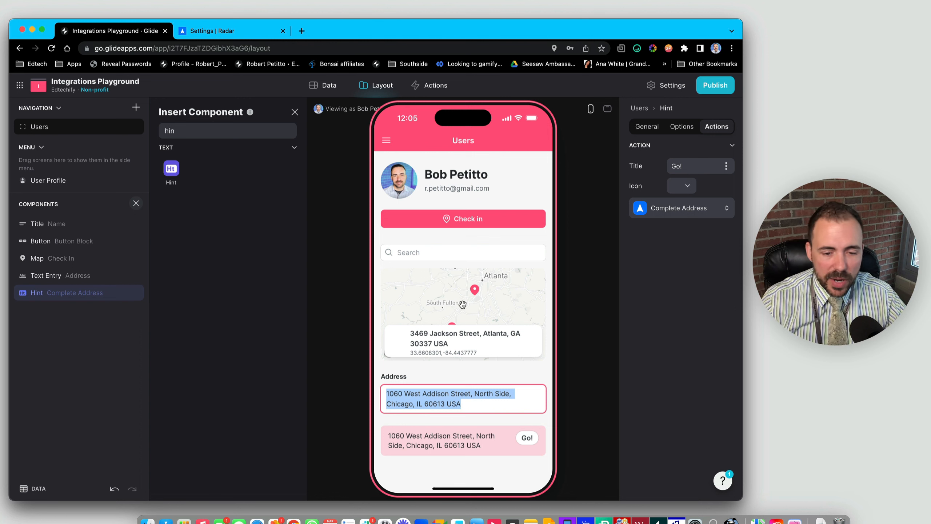
click(393, 392)
drag(386, 393, 478, 399)
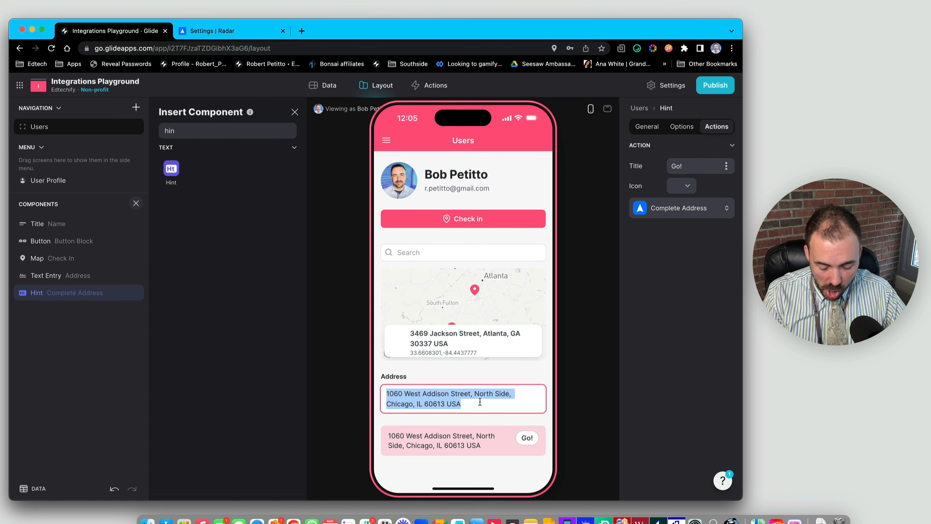
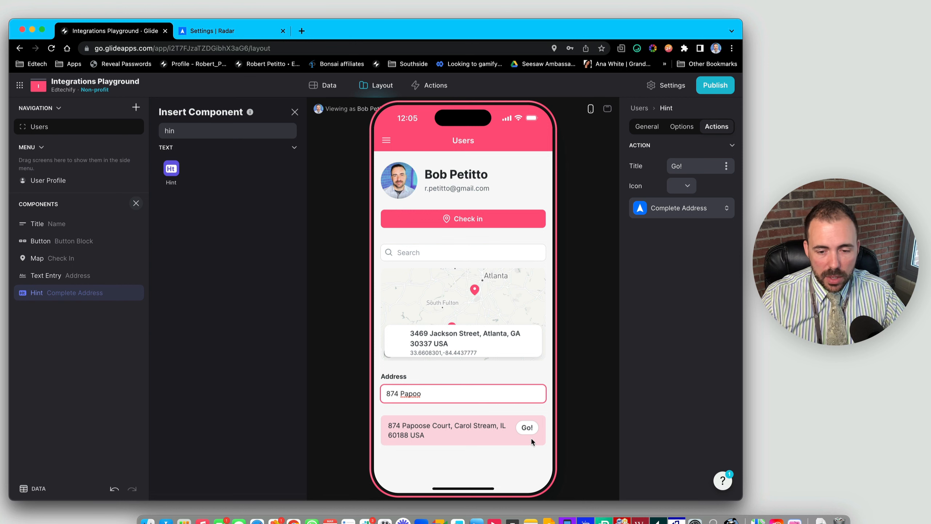
click(526, 431)
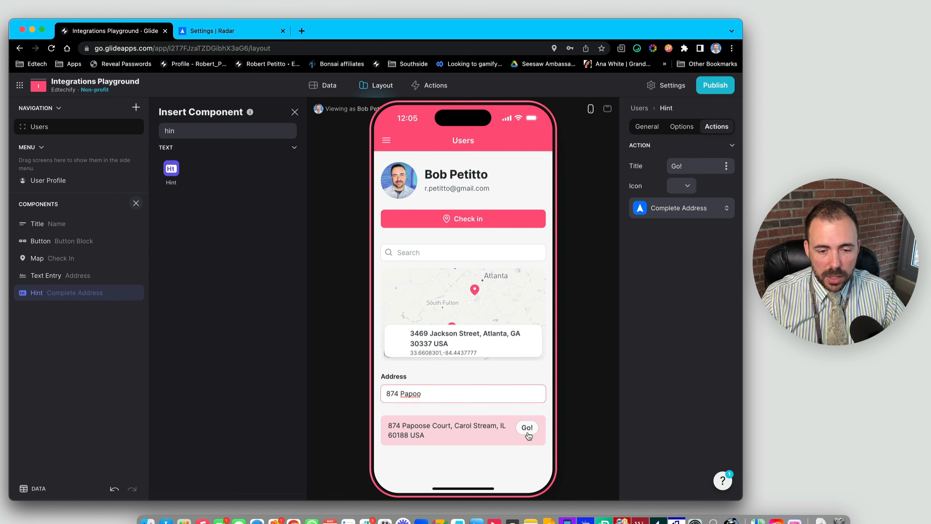
triple_click(417, 398)
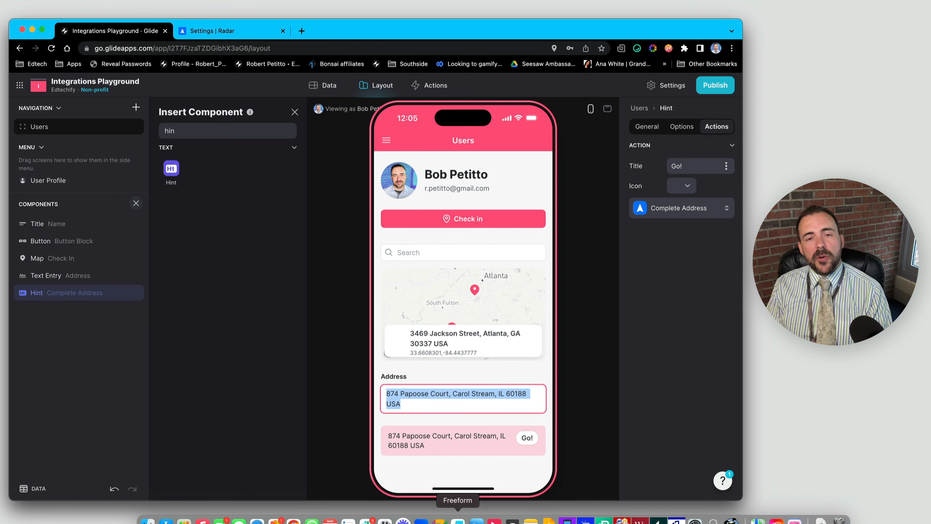